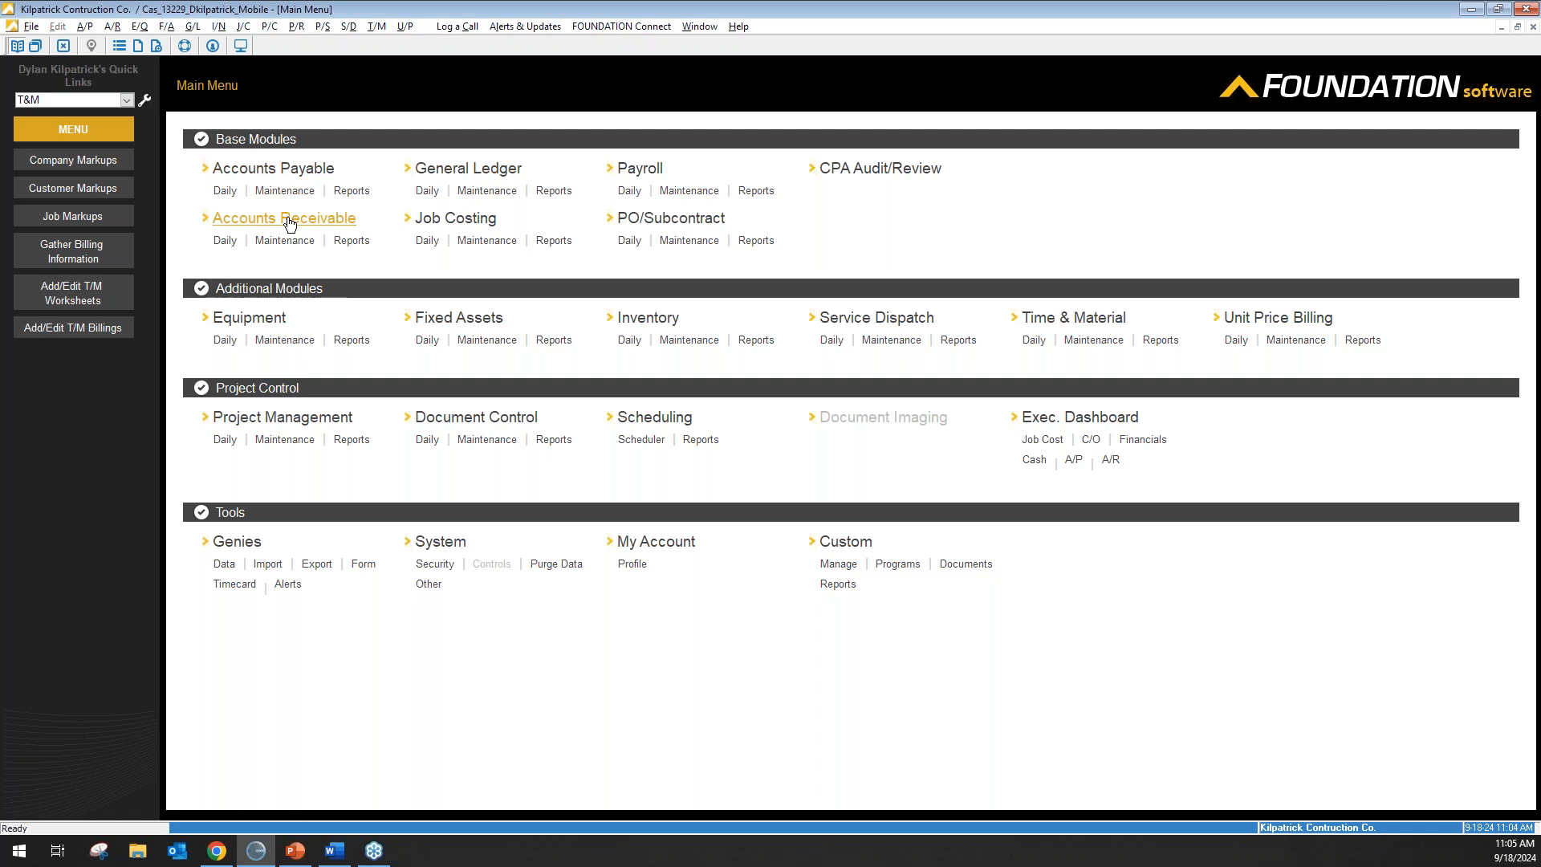
Load unposted invoice 1092 (2,500.00, Quantity design) for modification in A/R Invoice Entry.
left_click(224, 240)
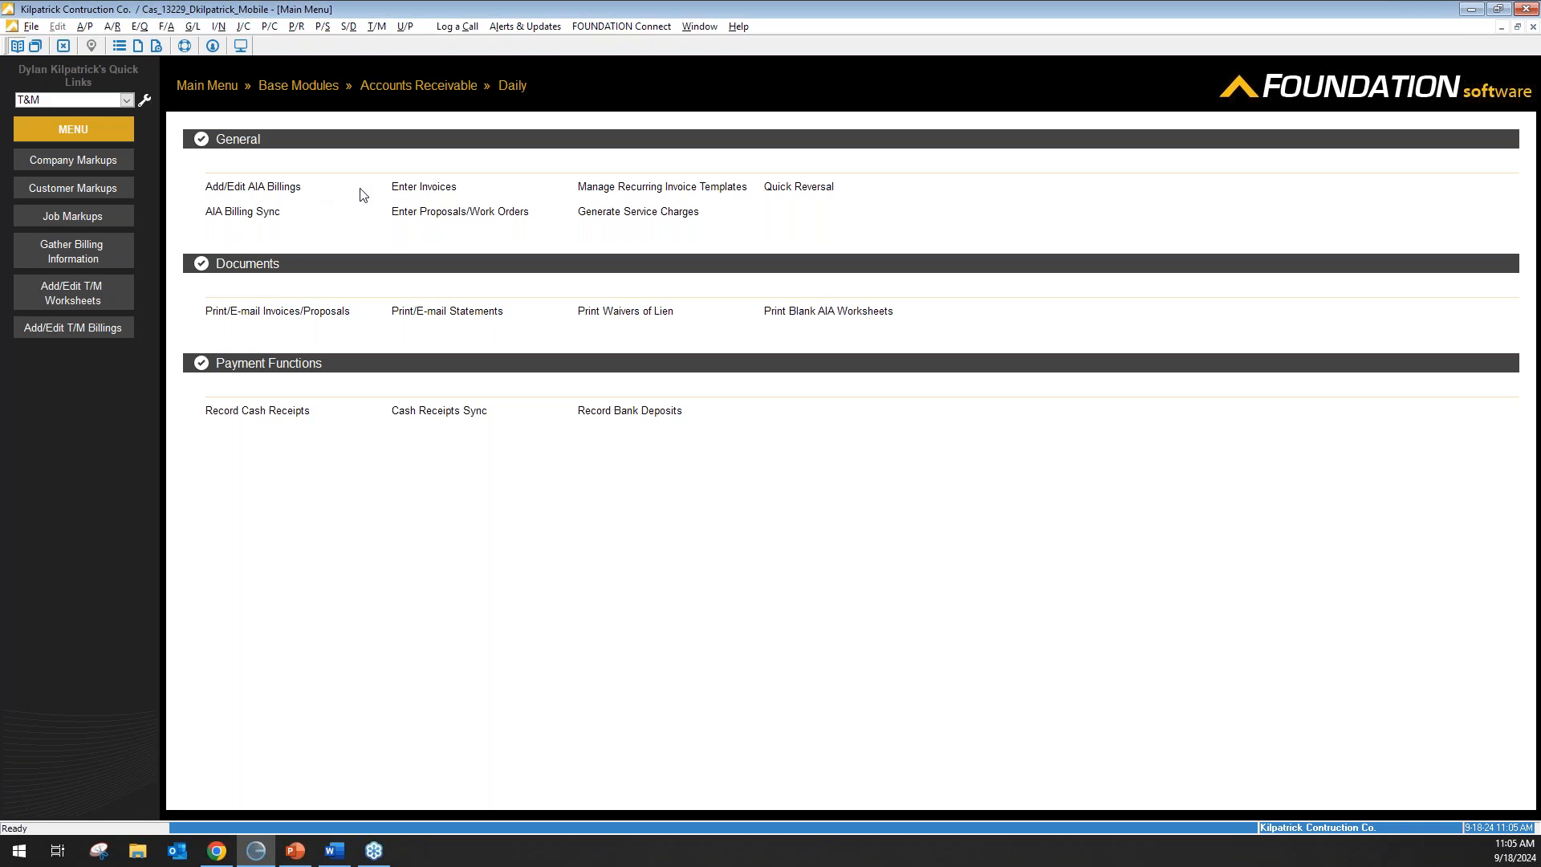
left_click(412, 191)
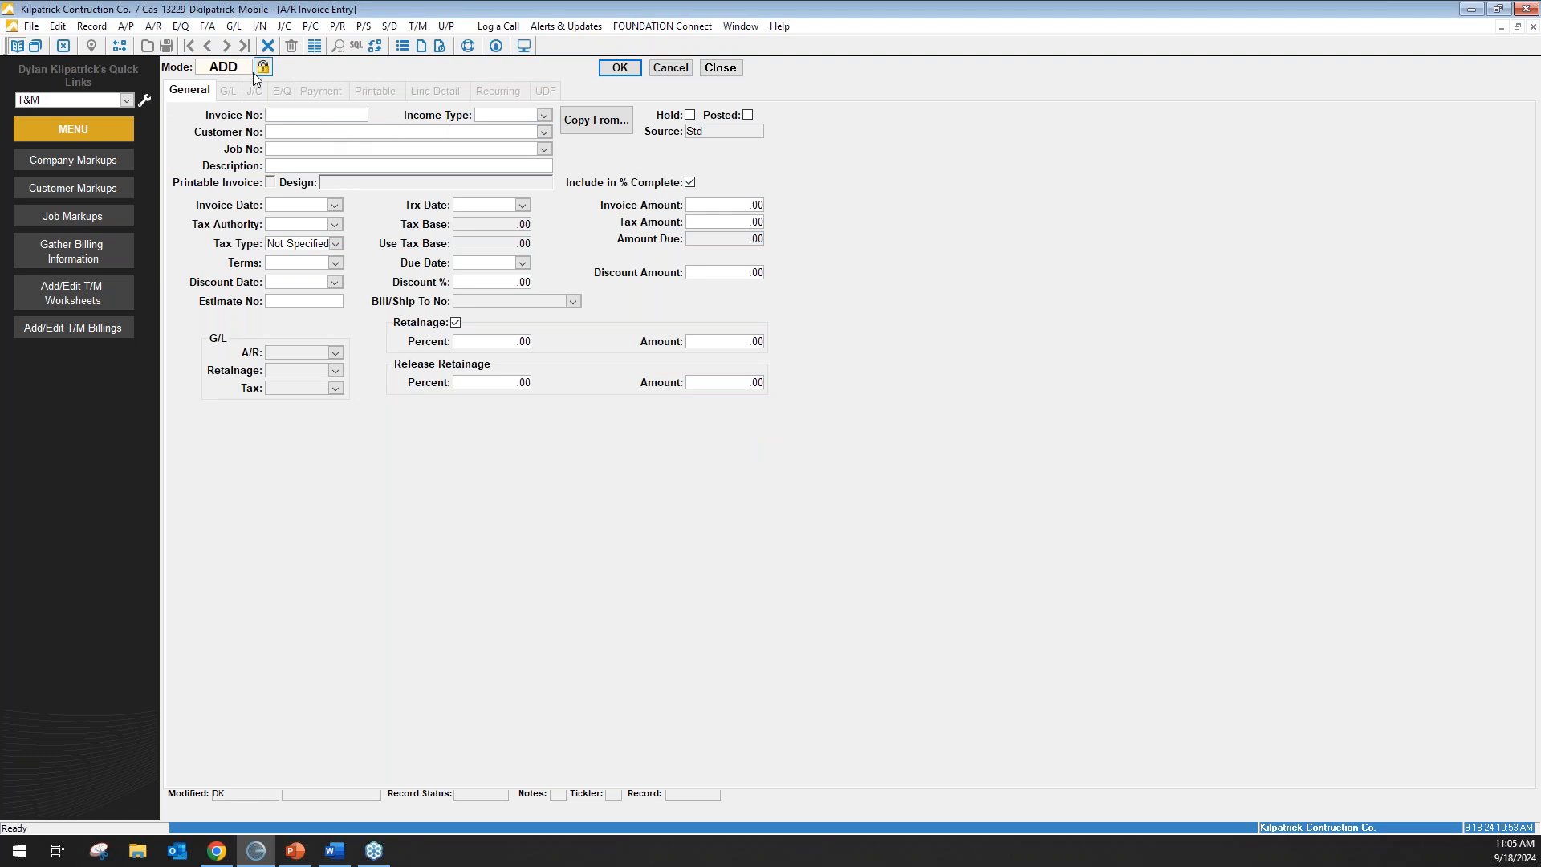
left_click(262, 68)
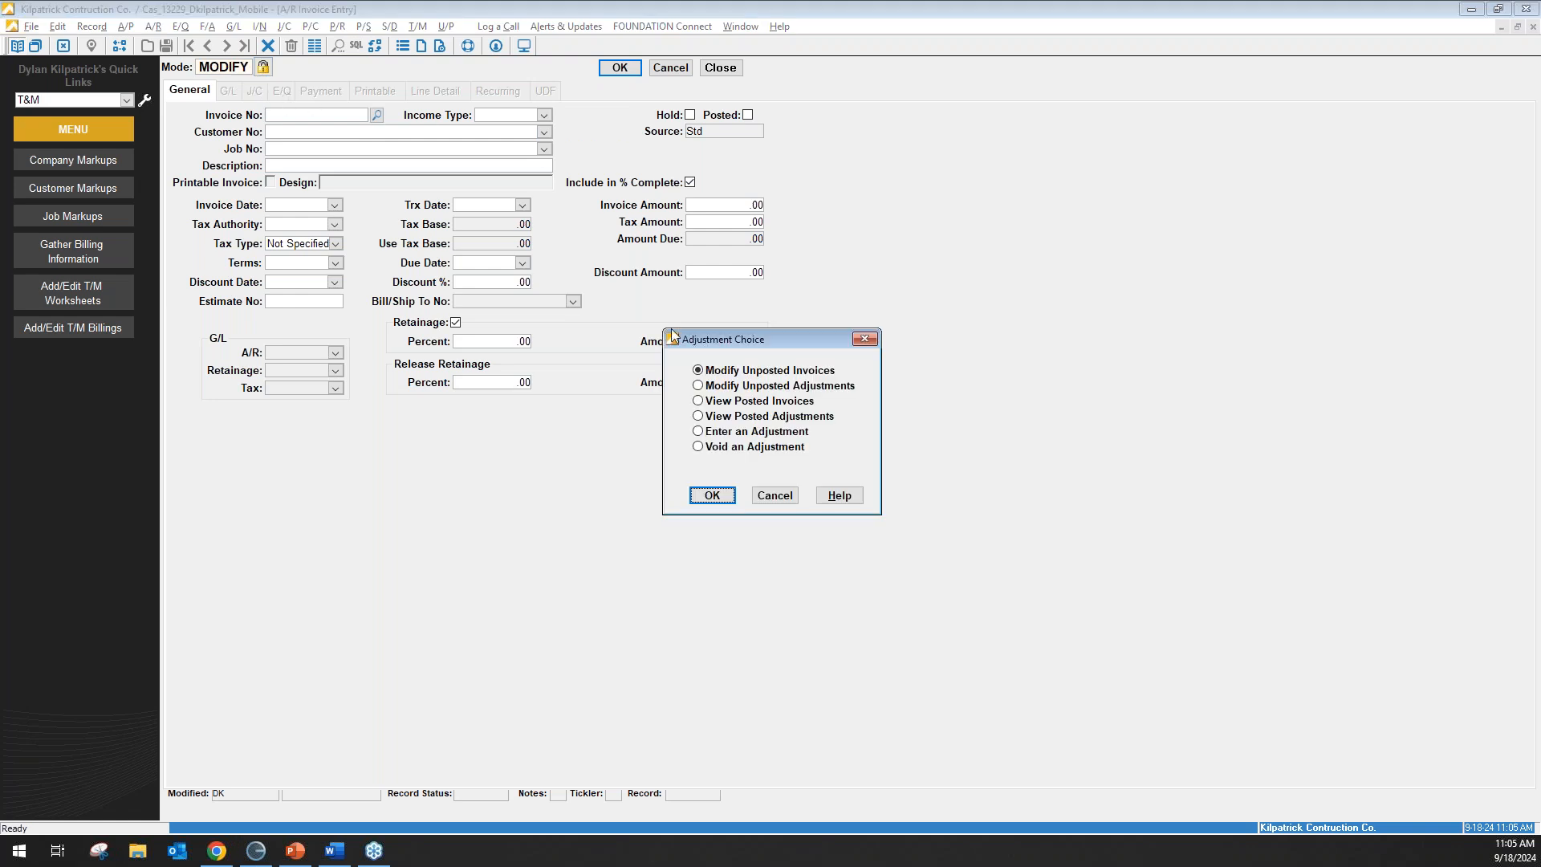
left_click(705, 494)
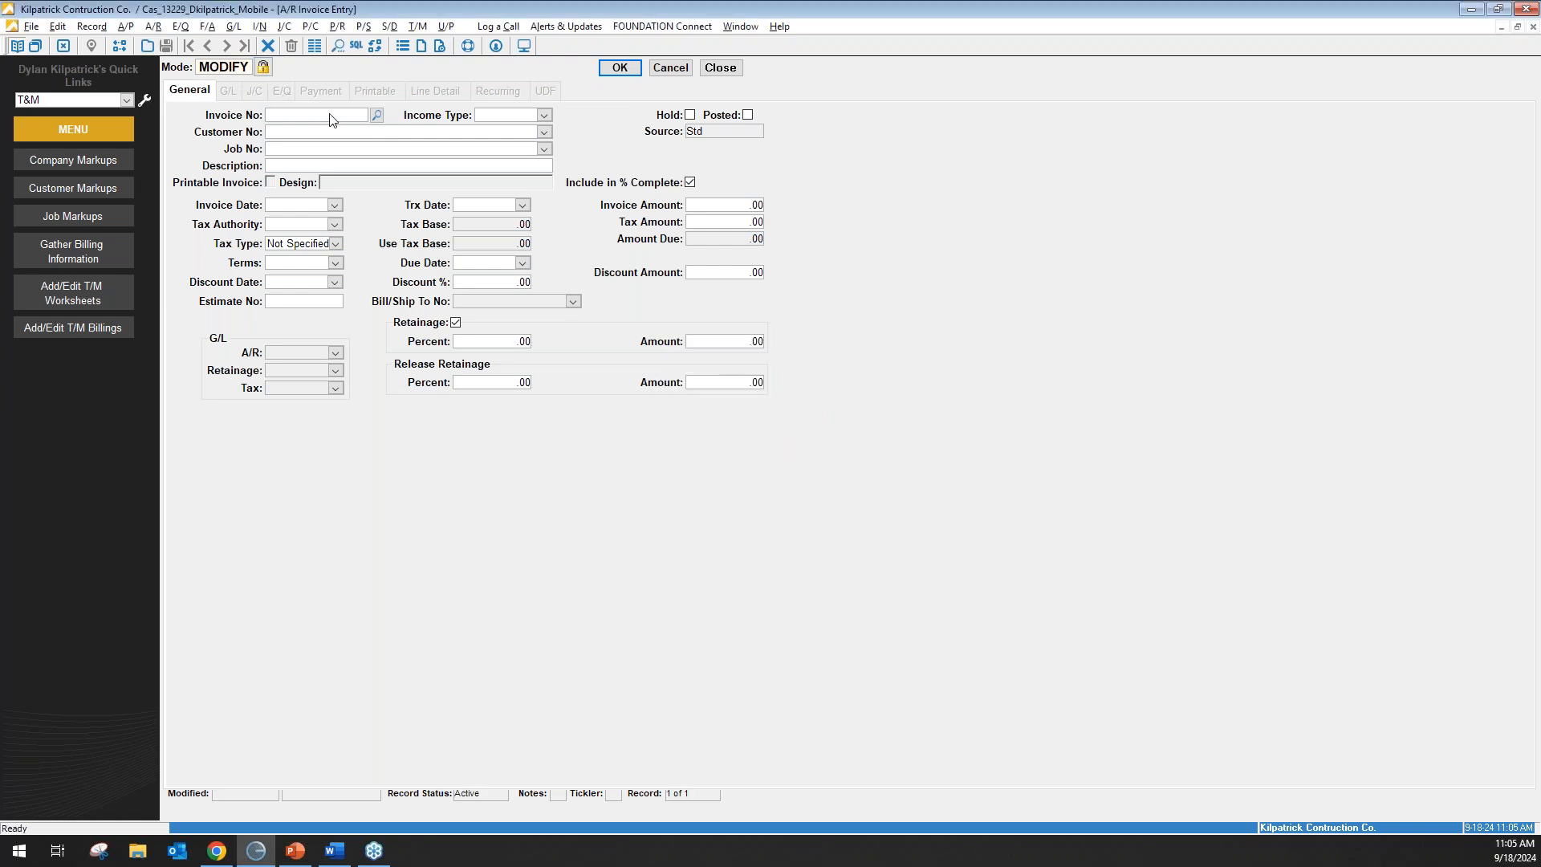
left_click(330, 118)
type("10923")
key("BackSpace")
key("Tab")
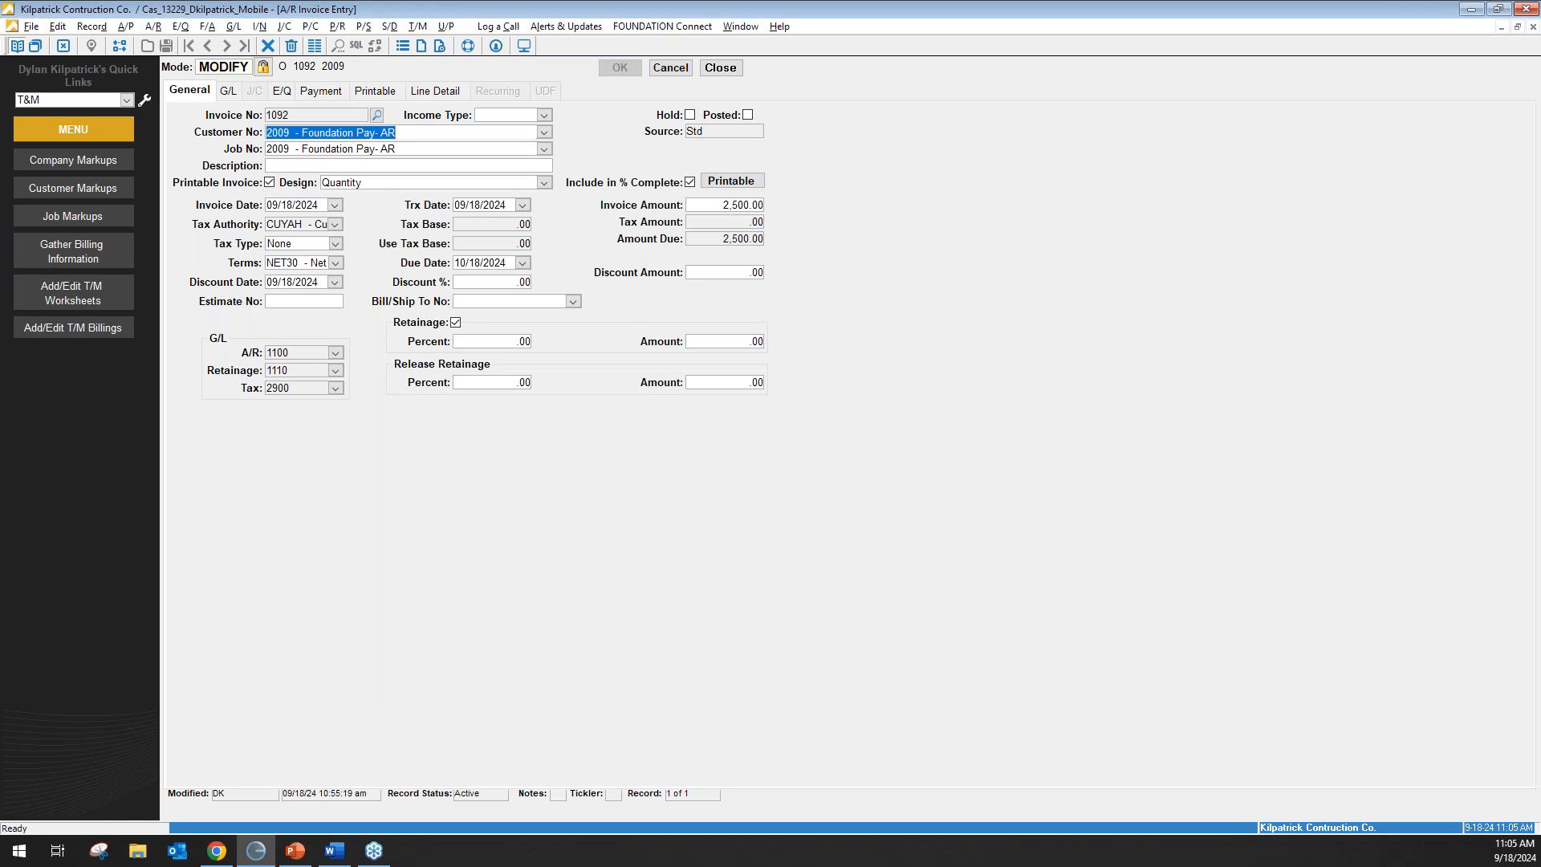
left_click(544, 183)
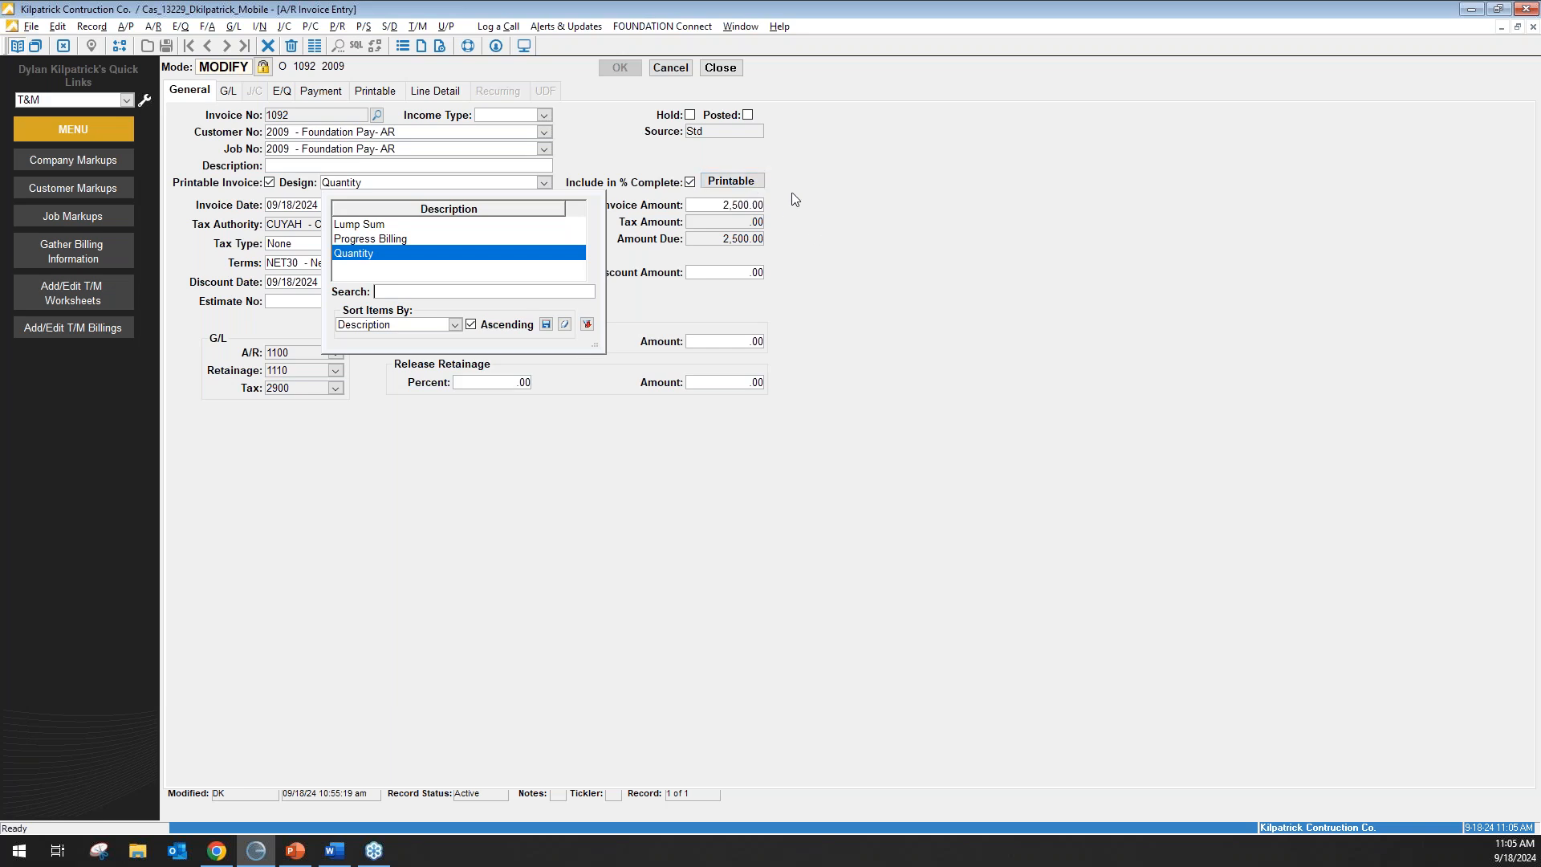
left_click(750, 175)
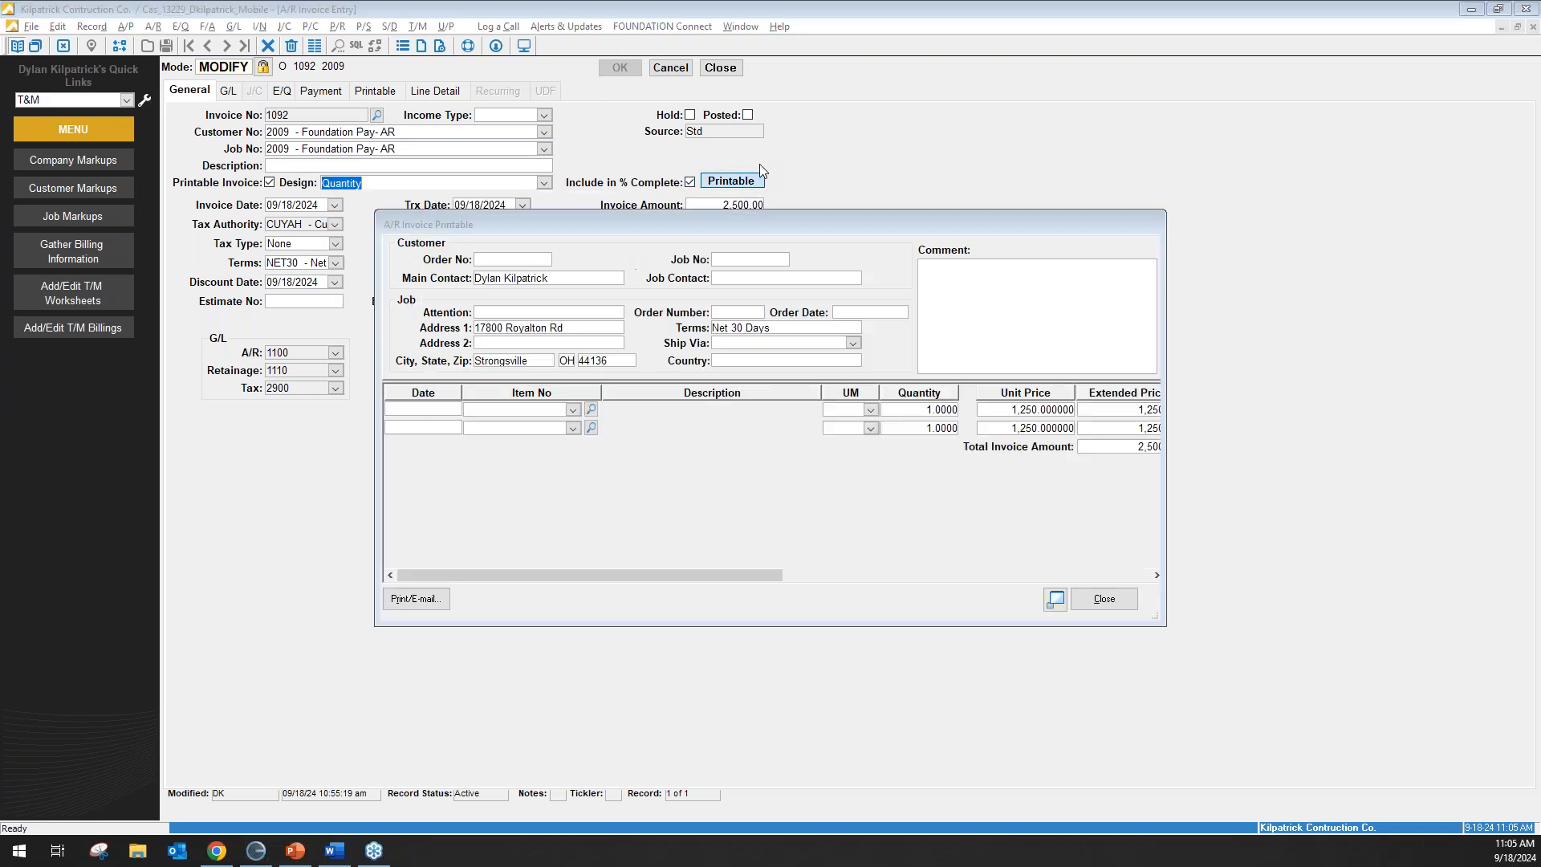
left_click(444, 604)
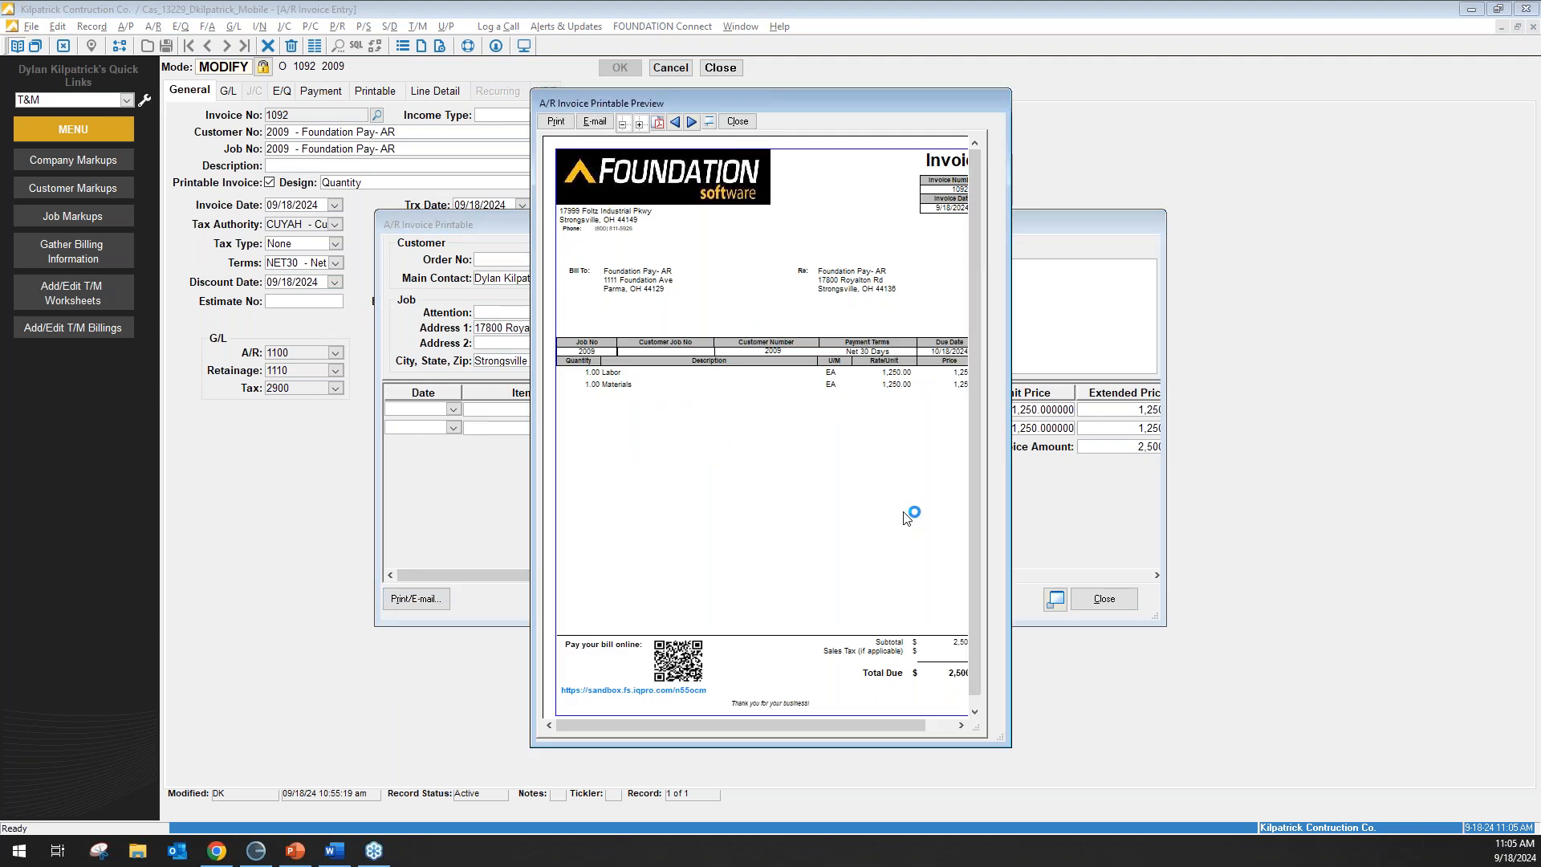
left_click_drag(1008, 735, 1093, 772)
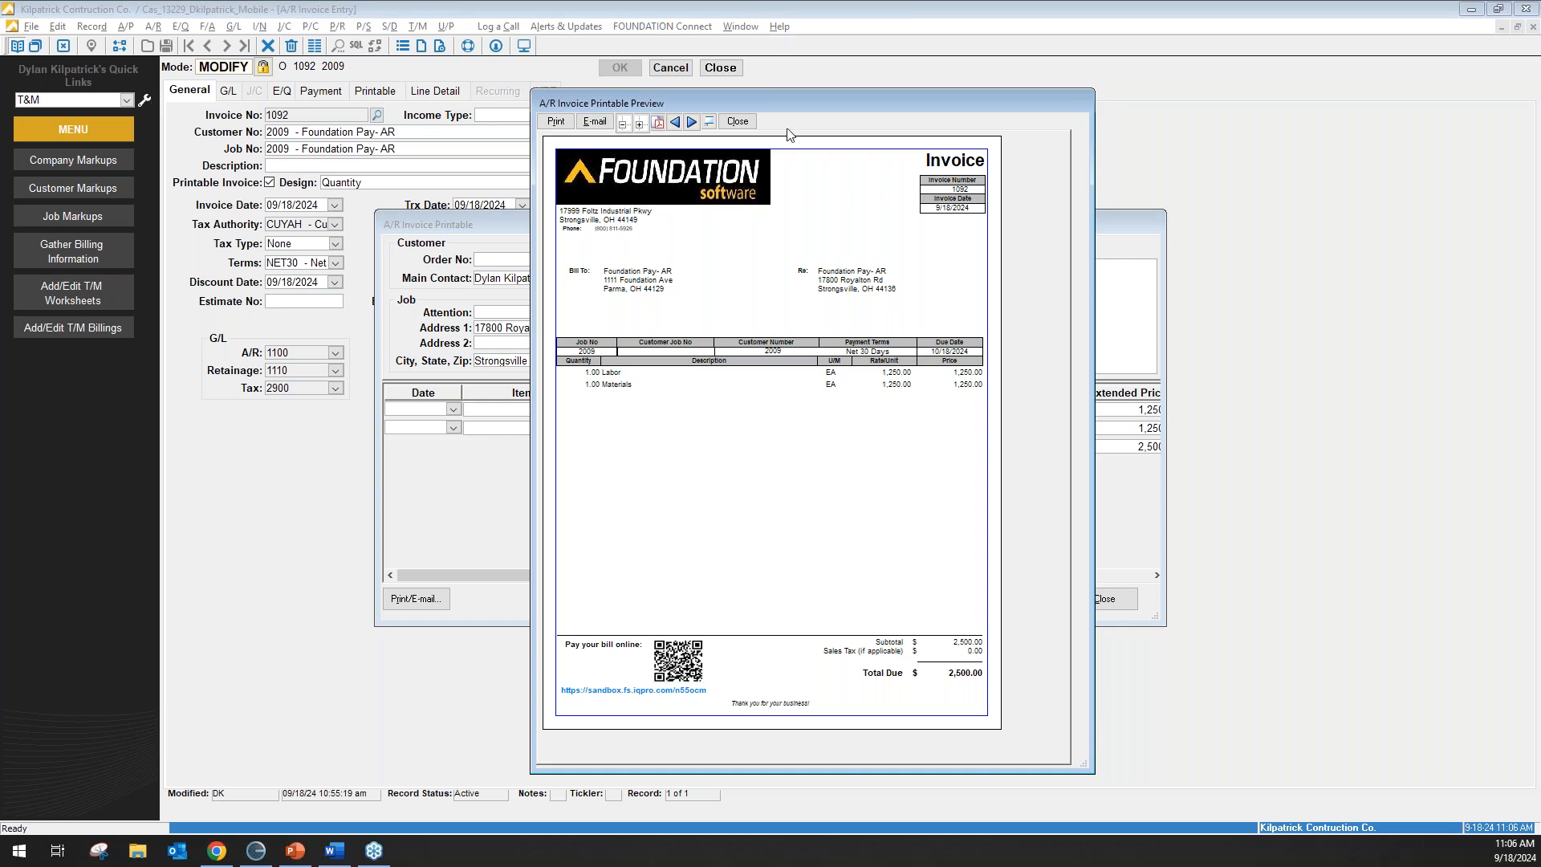
left_click(737, 122)
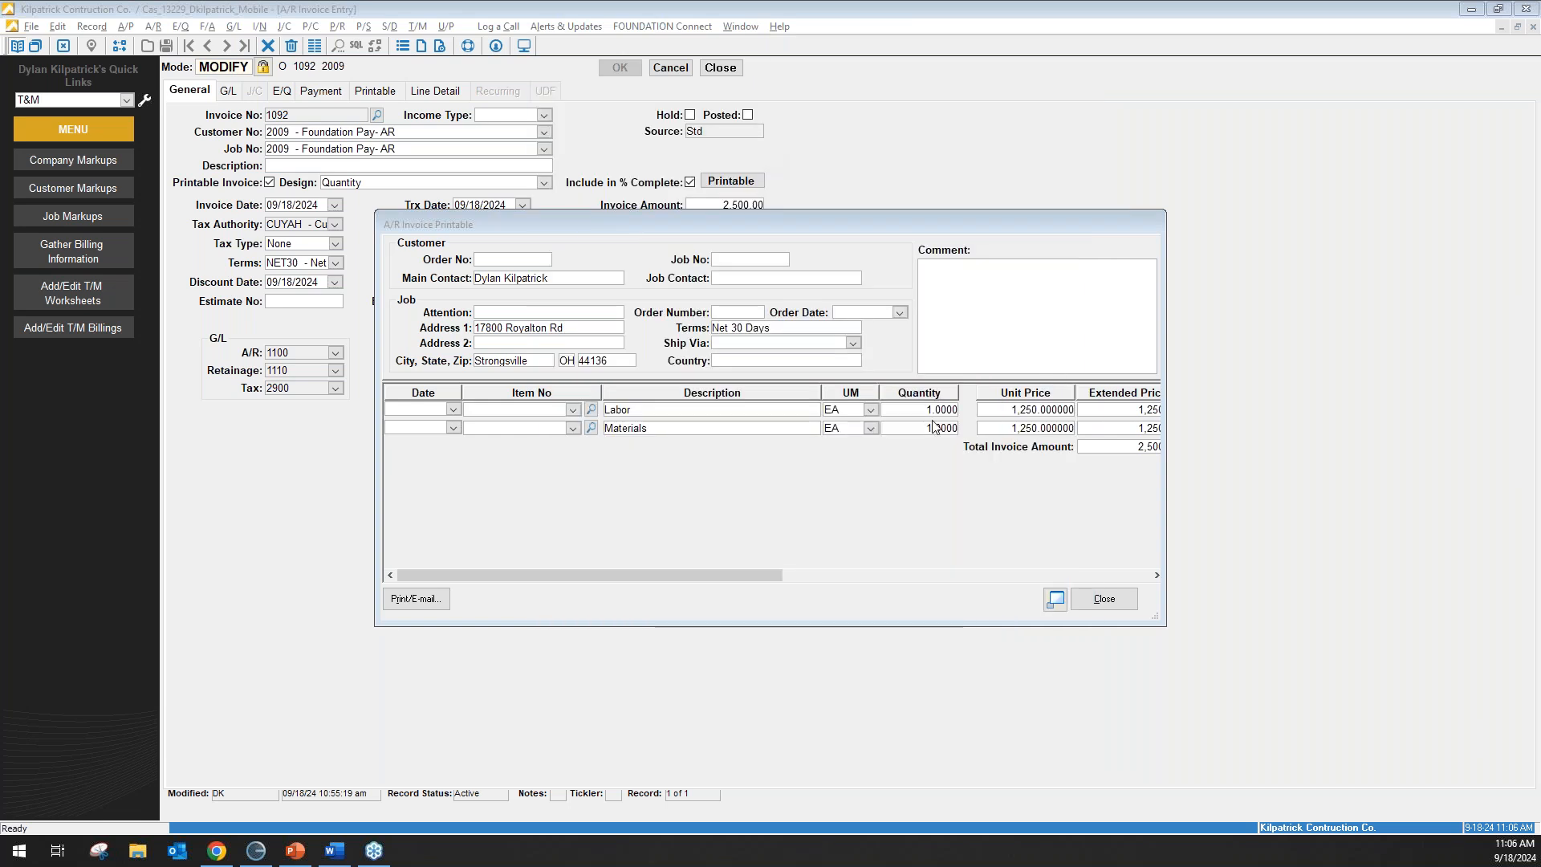
left_click(1104, 598)
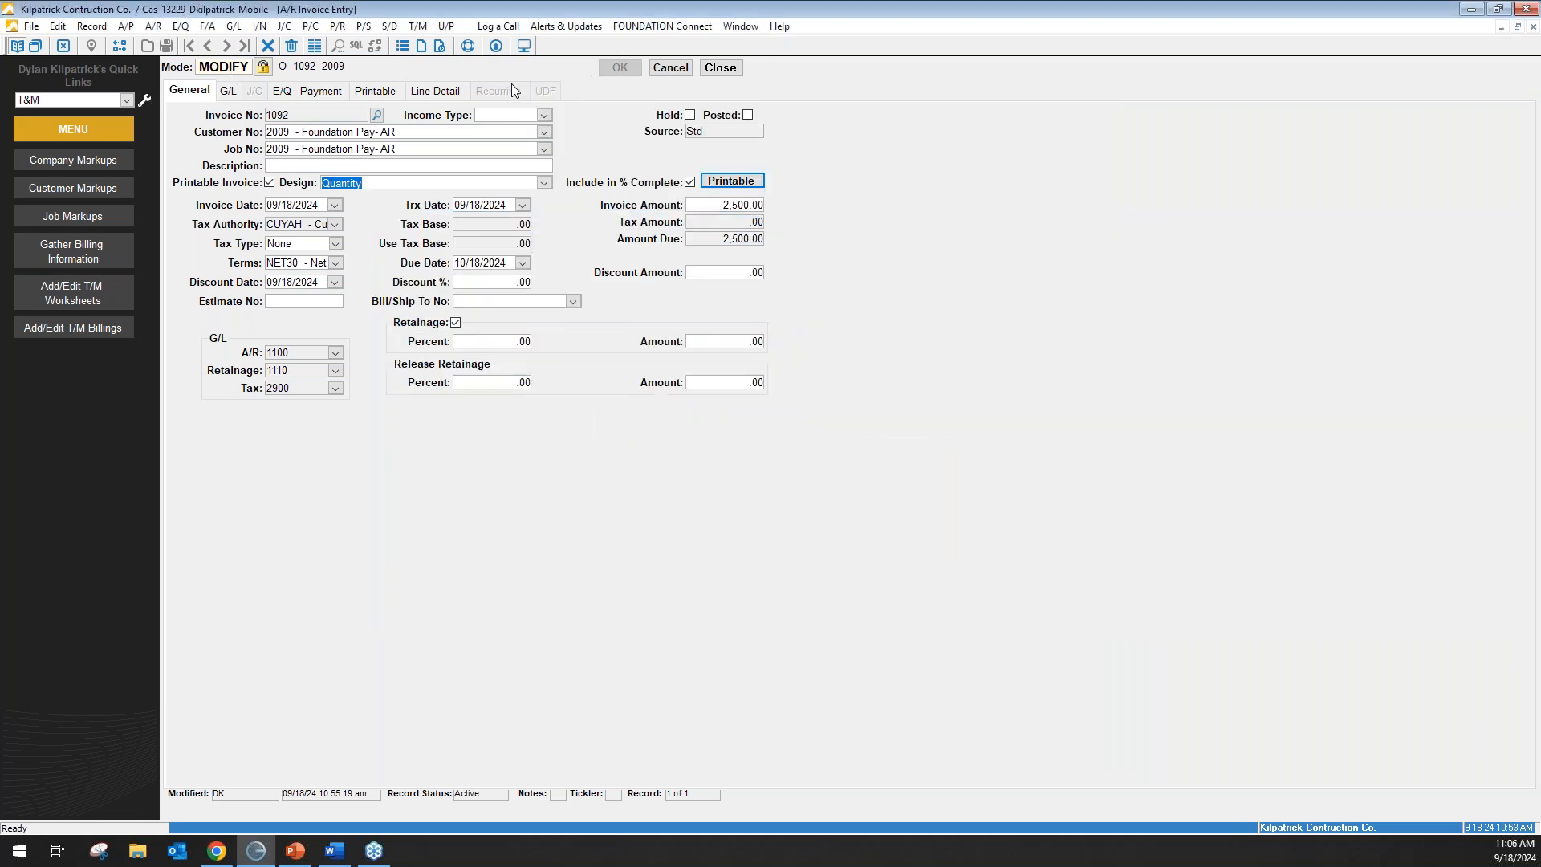
Post invoice 1092 from A/R Invoice List/Post as Audit #141.
left_click(672, 69)
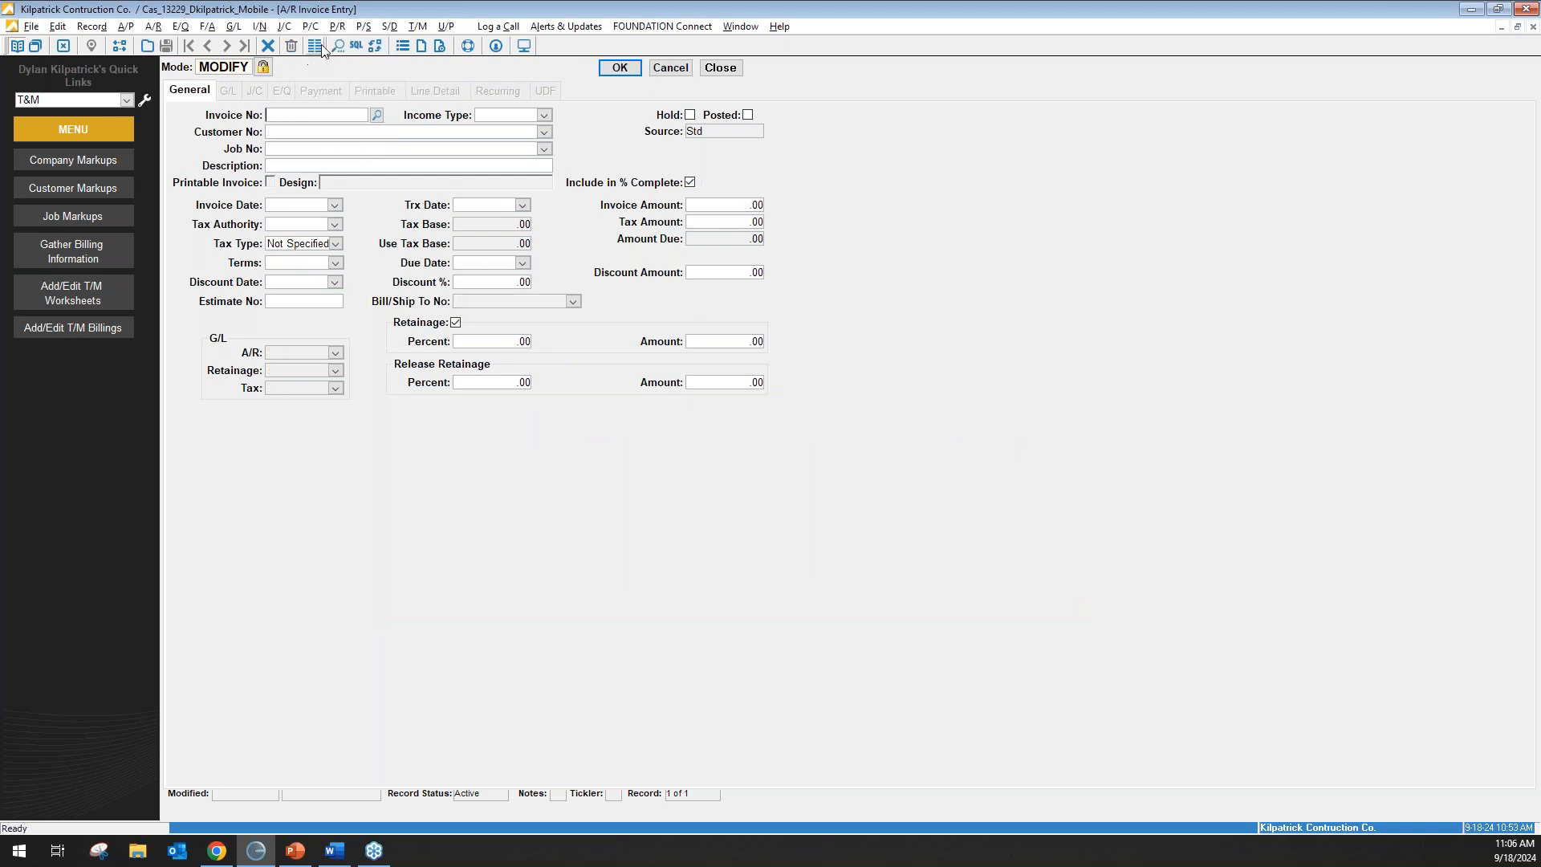
left_click(315, 47)
left_click(226, 73)
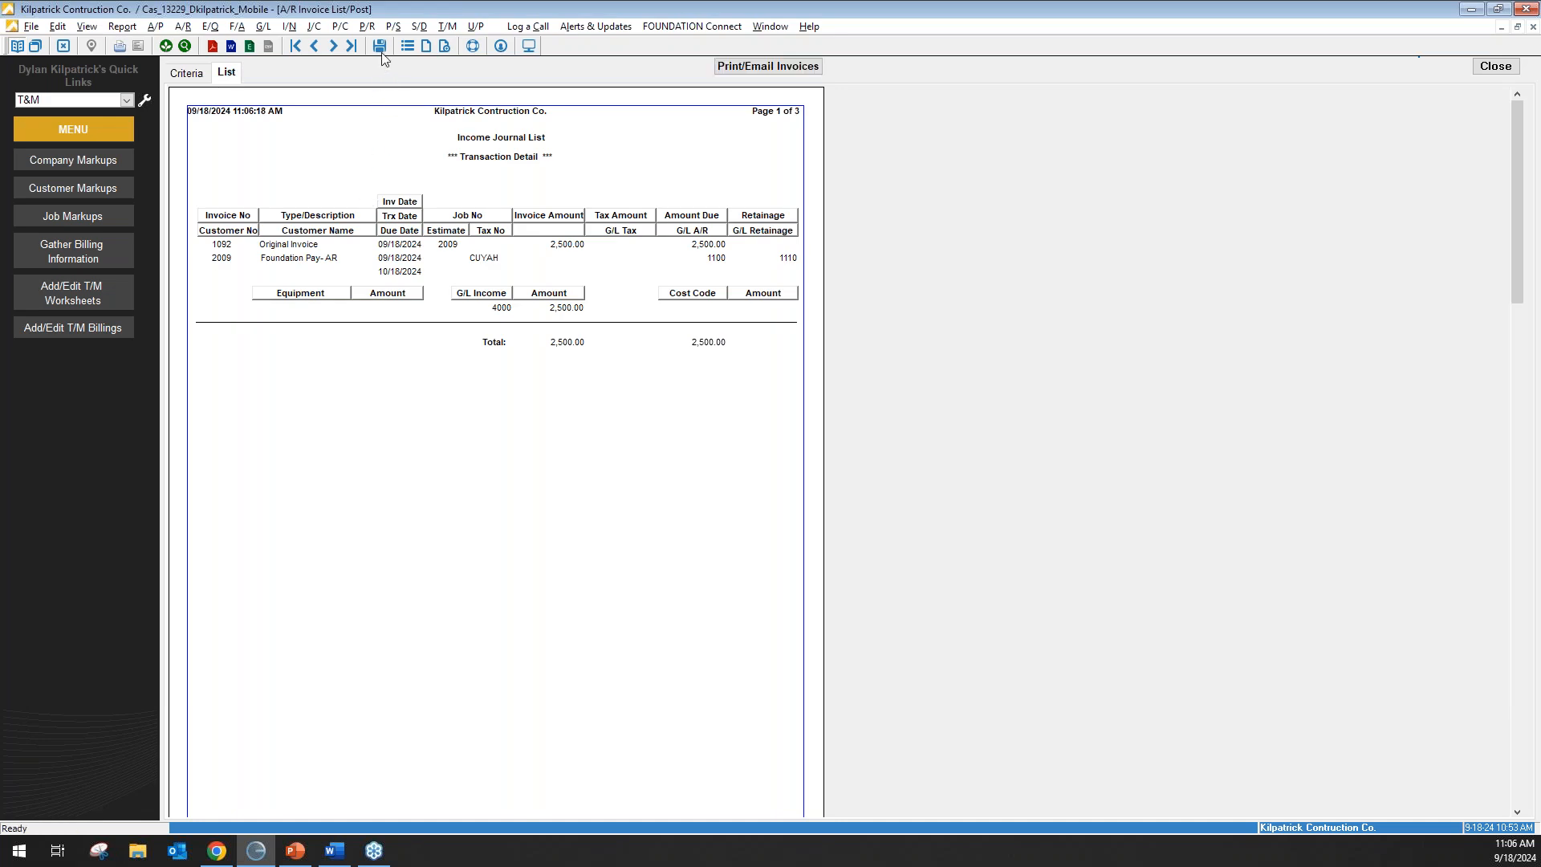
left_click(379, 46)
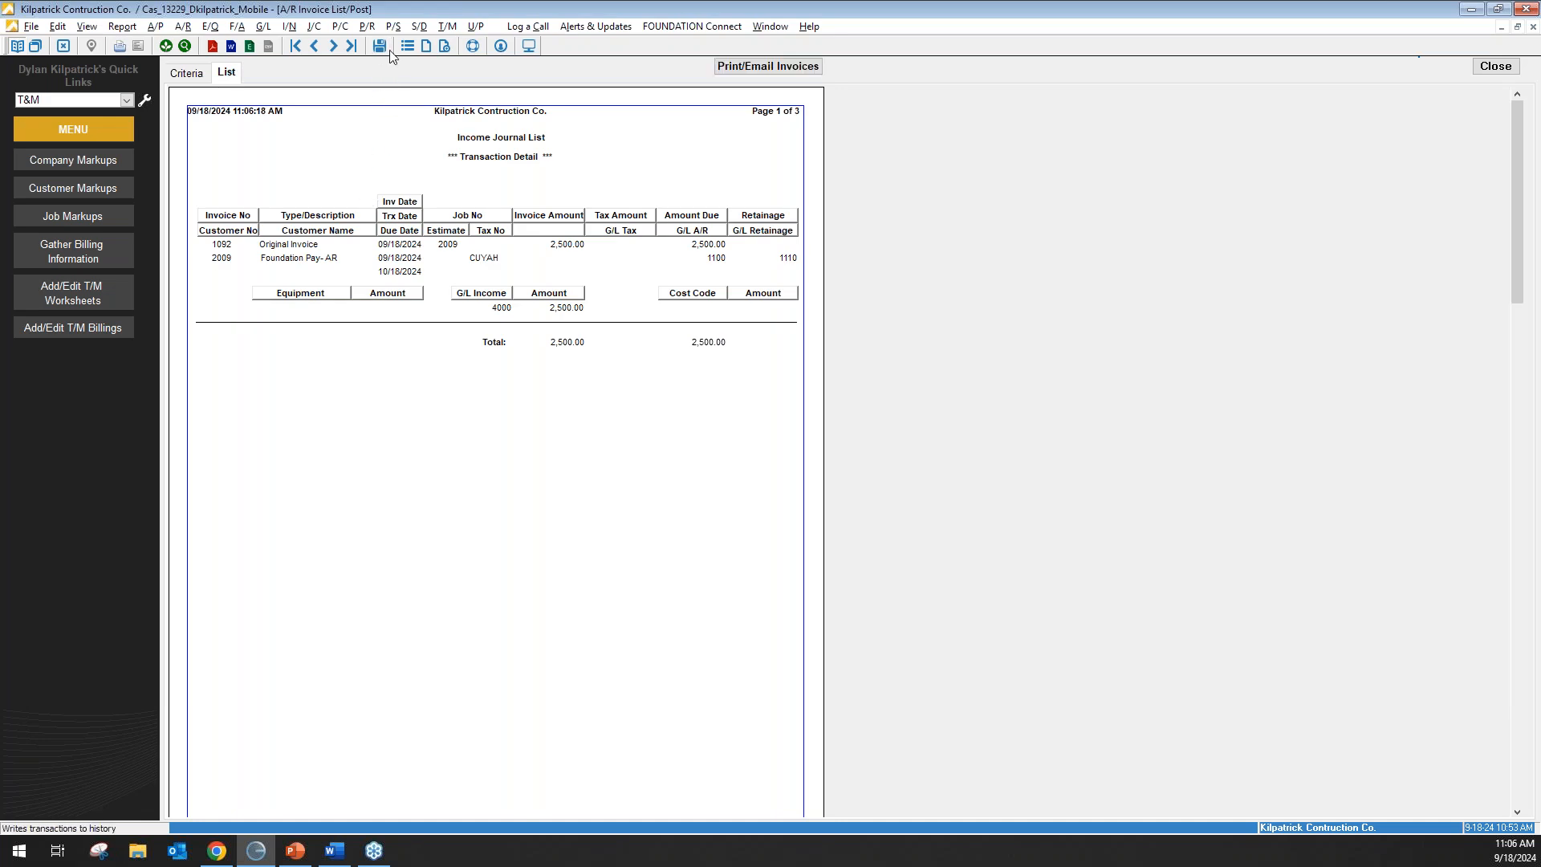
left_click(769, 66)
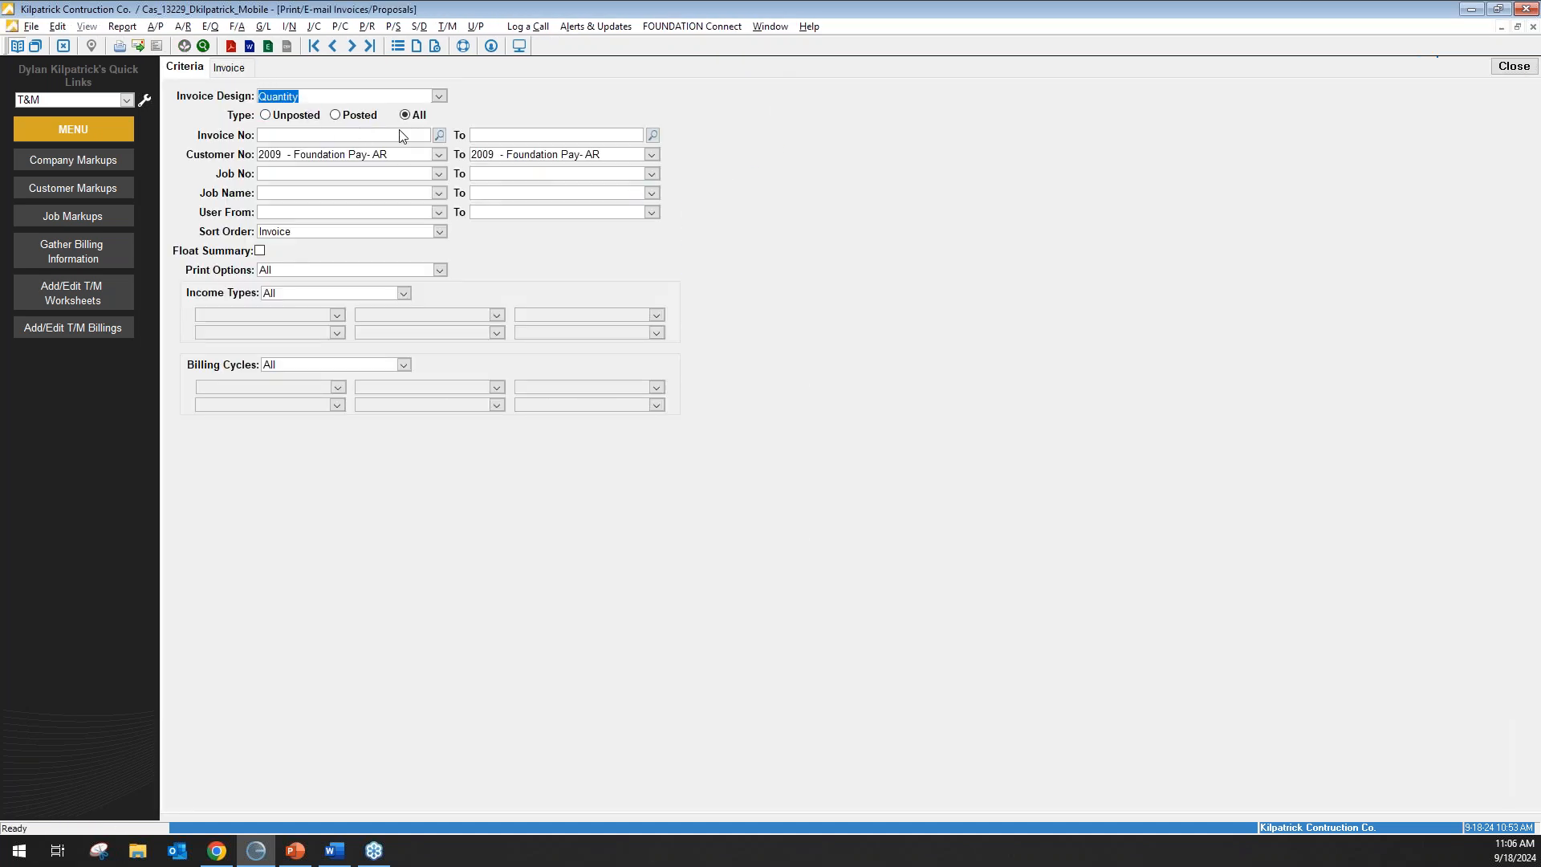
Preview printable invoice 1092 for 2,500.00, including its pay-online QR code and link.
left_click(303, 140)
type("1092")
key("Tab")
left_click(239, 61)
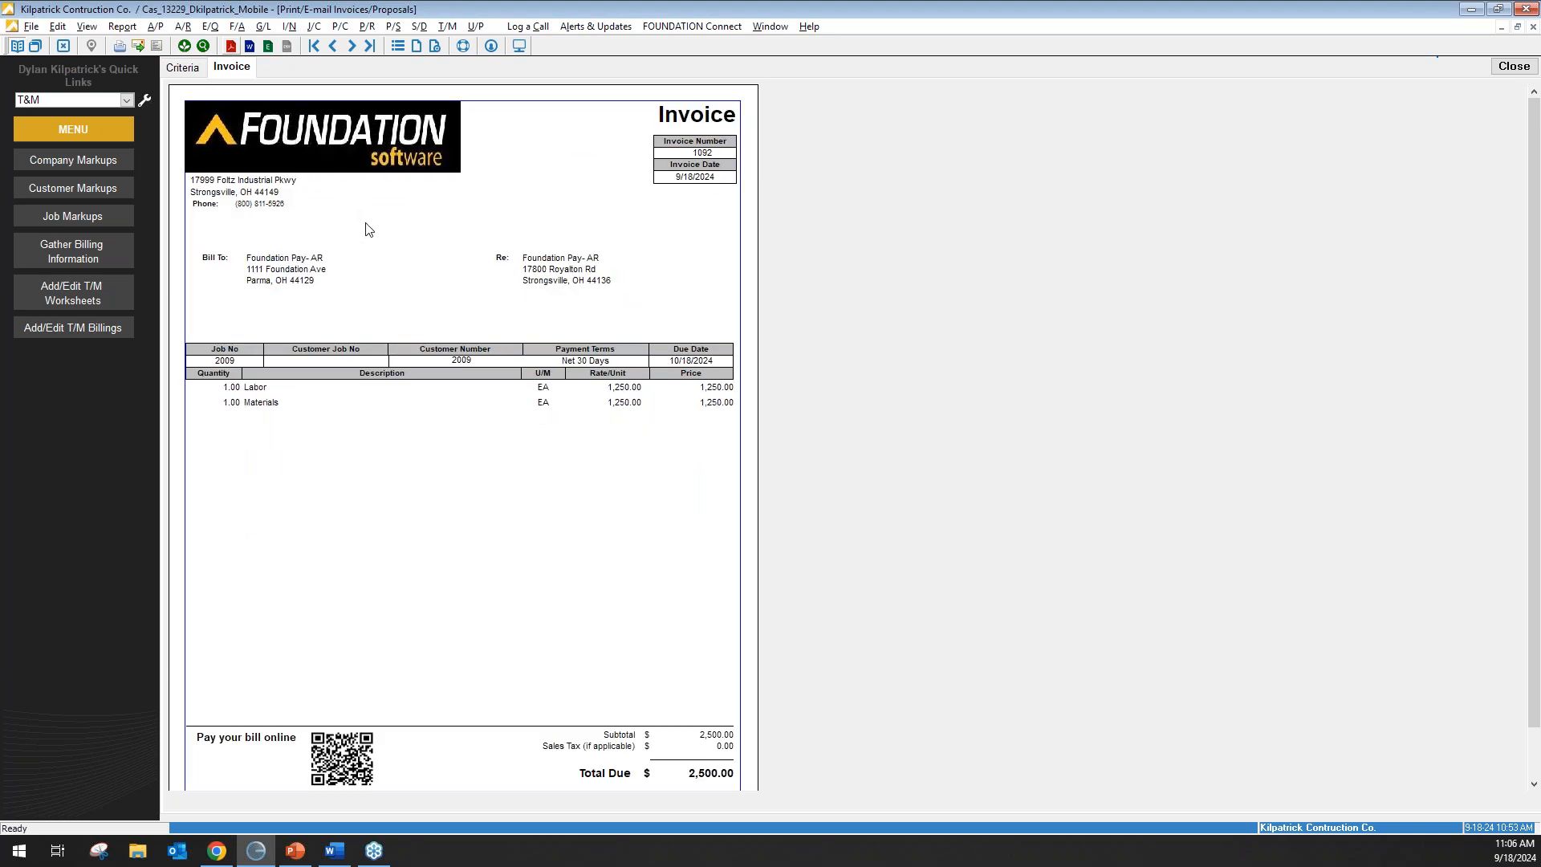
scroll(364, 233, "down", 1)
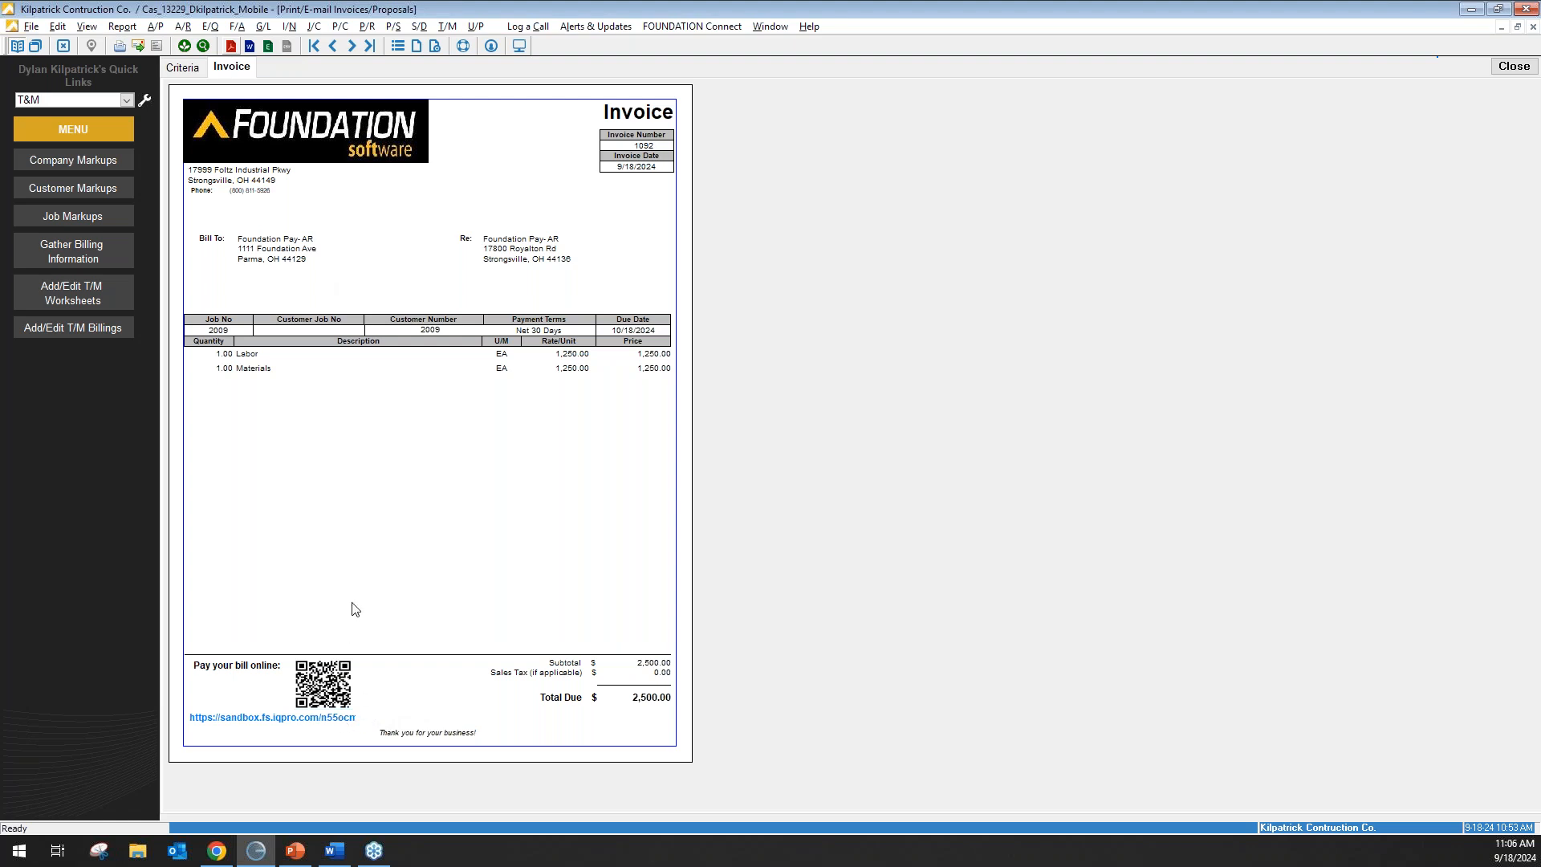
left_click(231, 47)
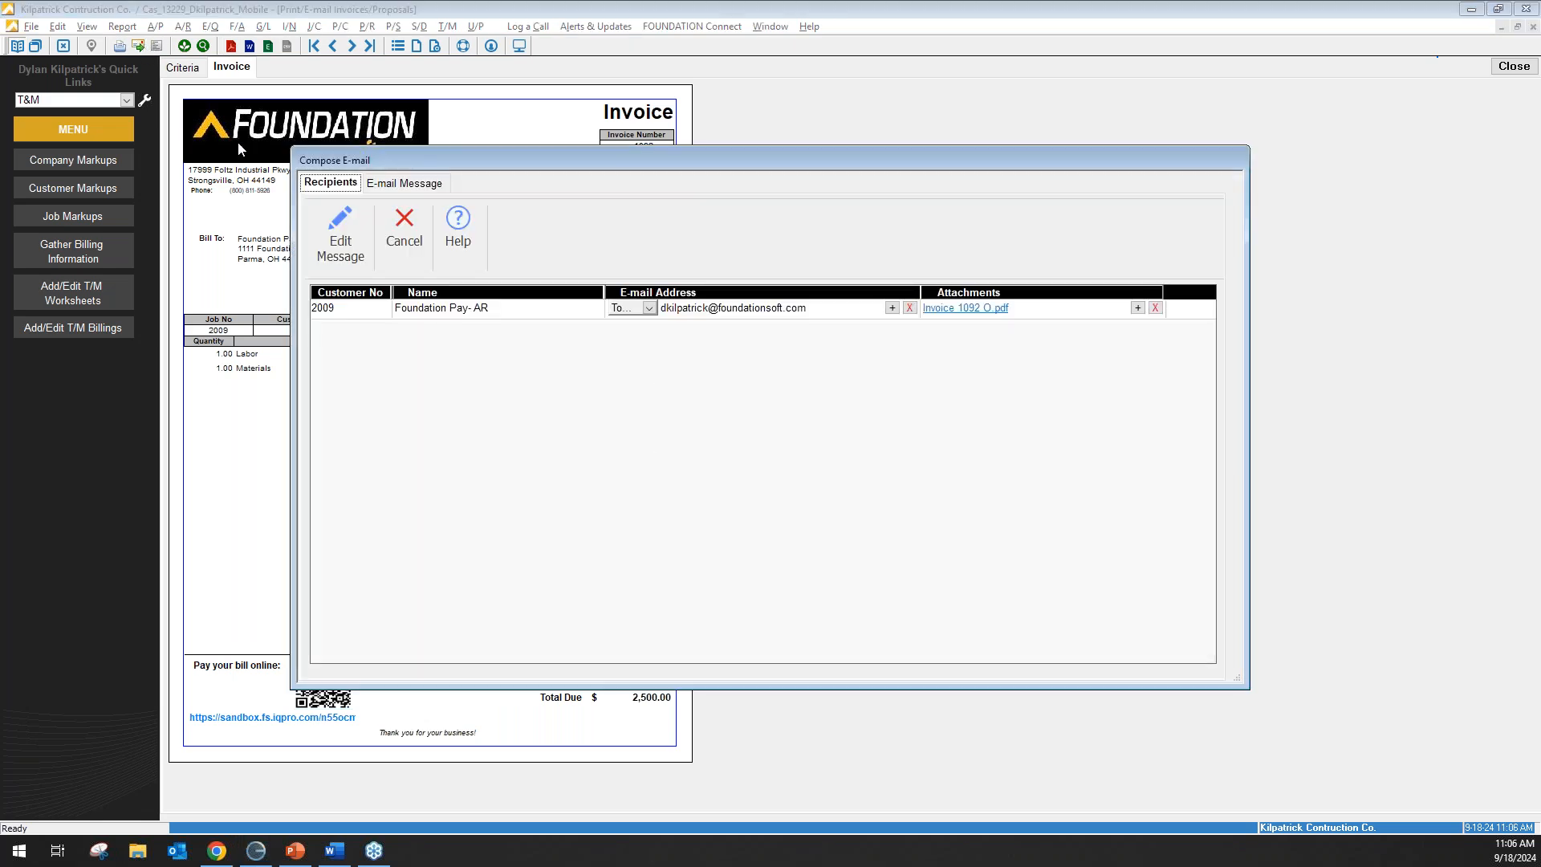
left_click(399, 183)
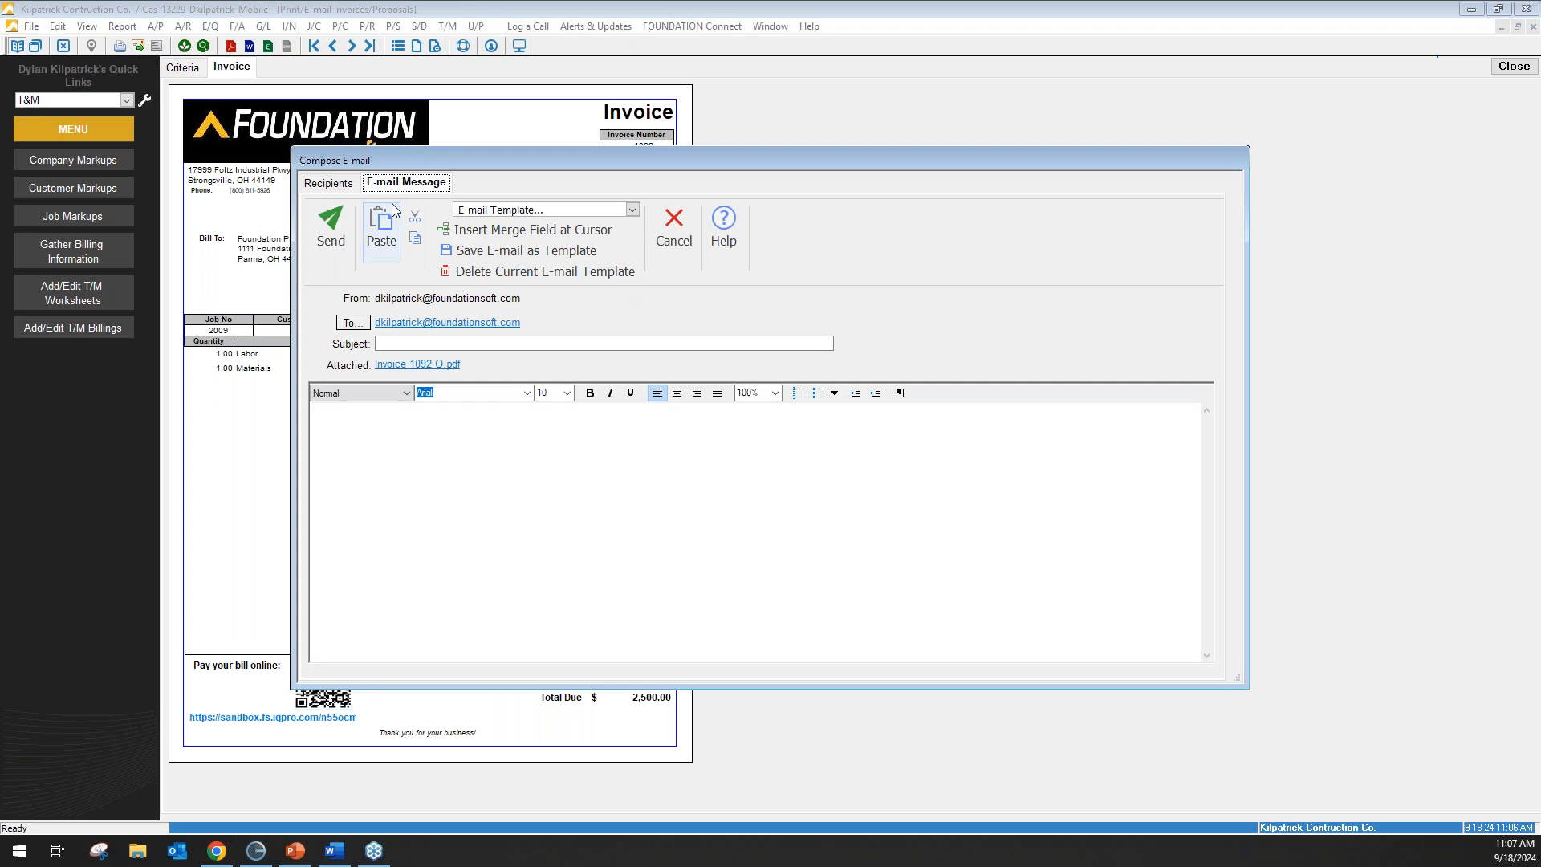
left_click(633, 211)
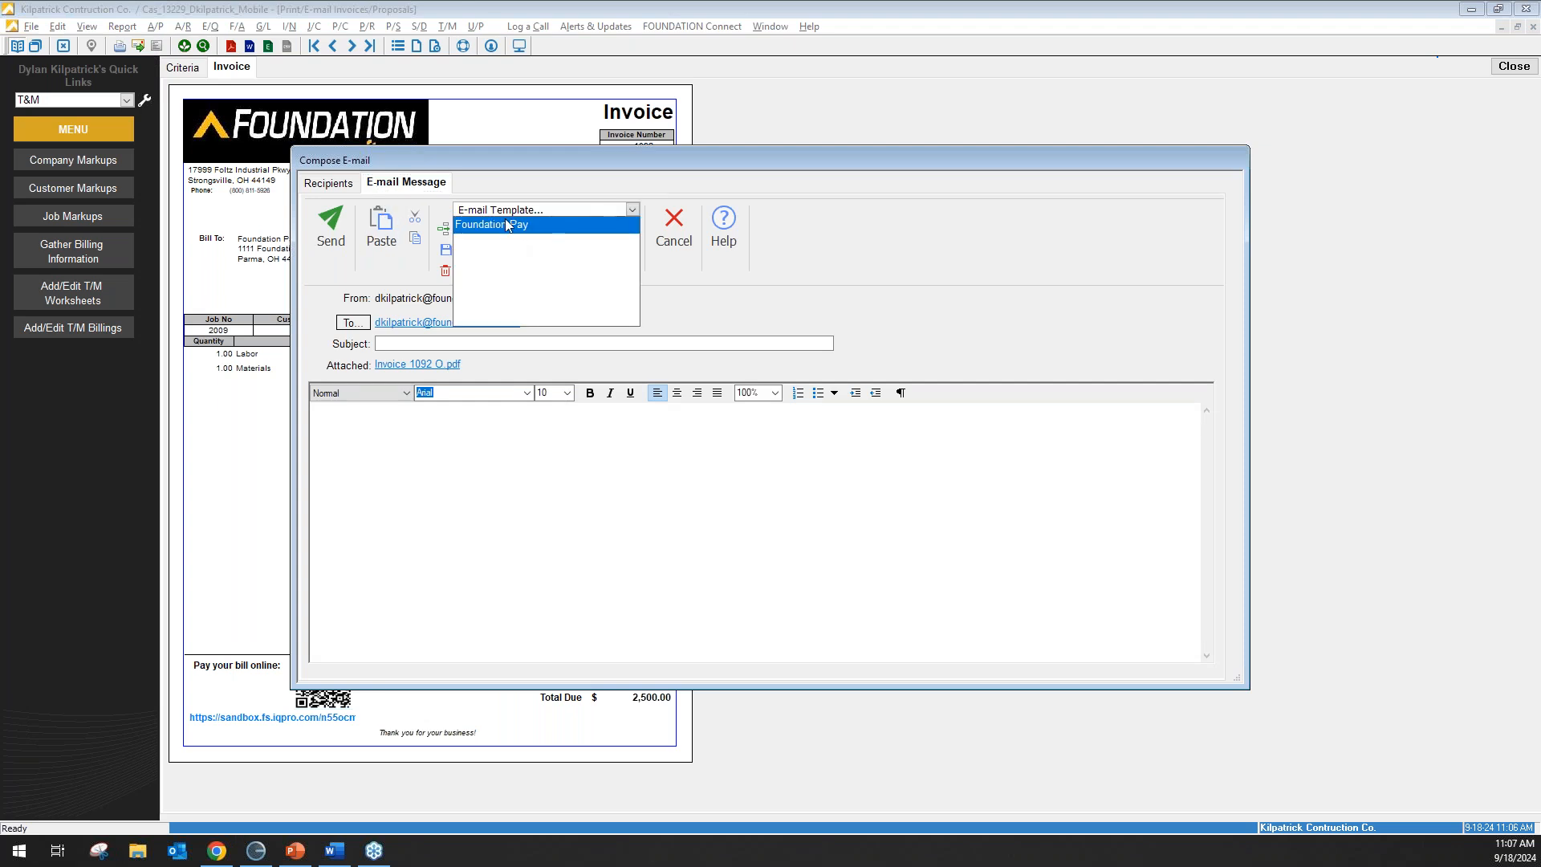
left_click(508, 225)
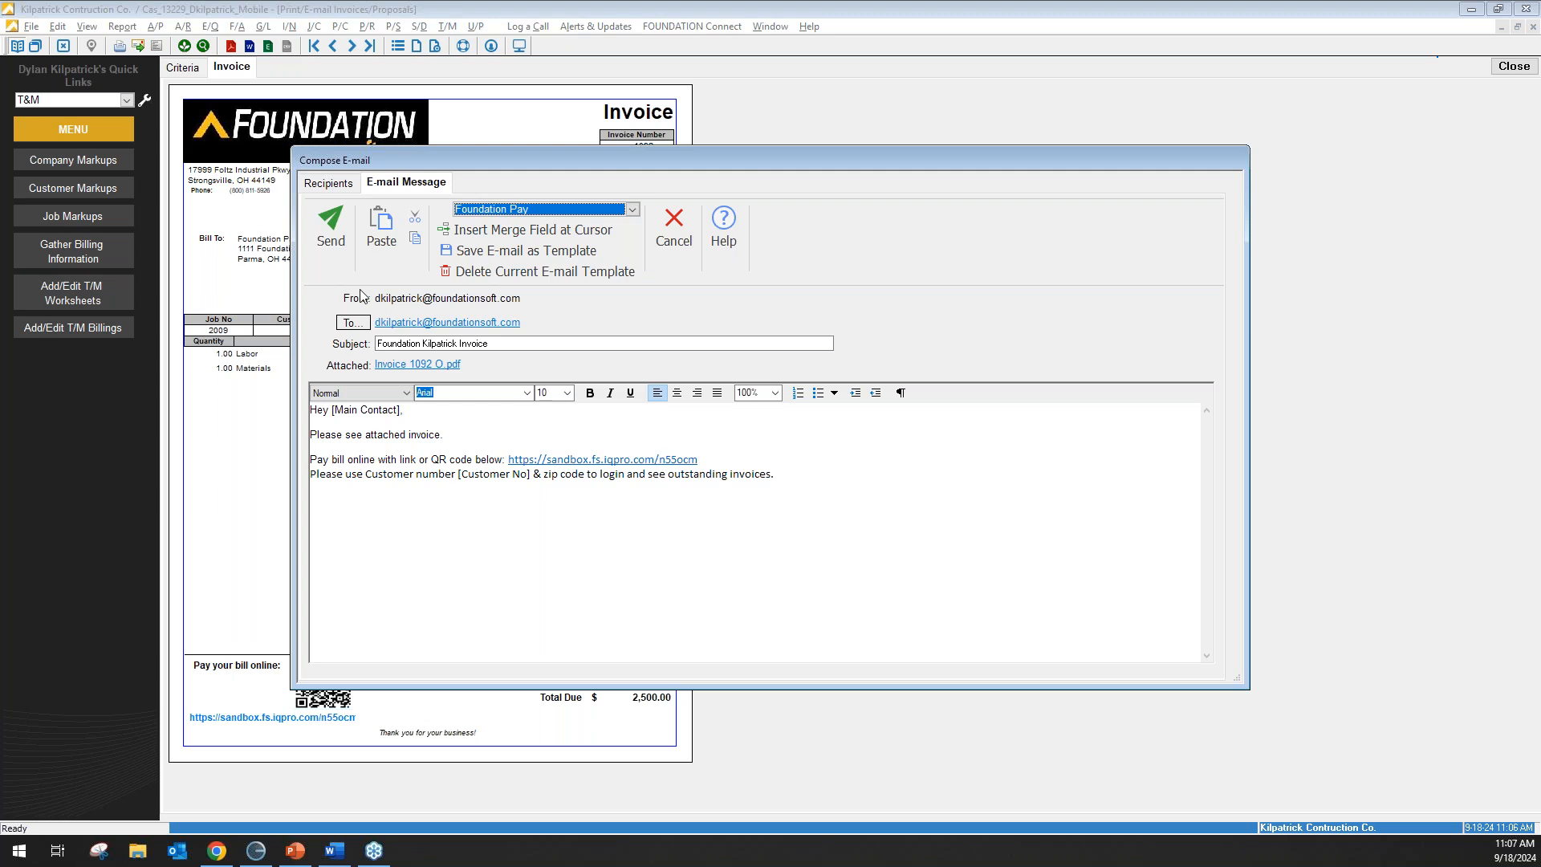
left_click(675, 241)
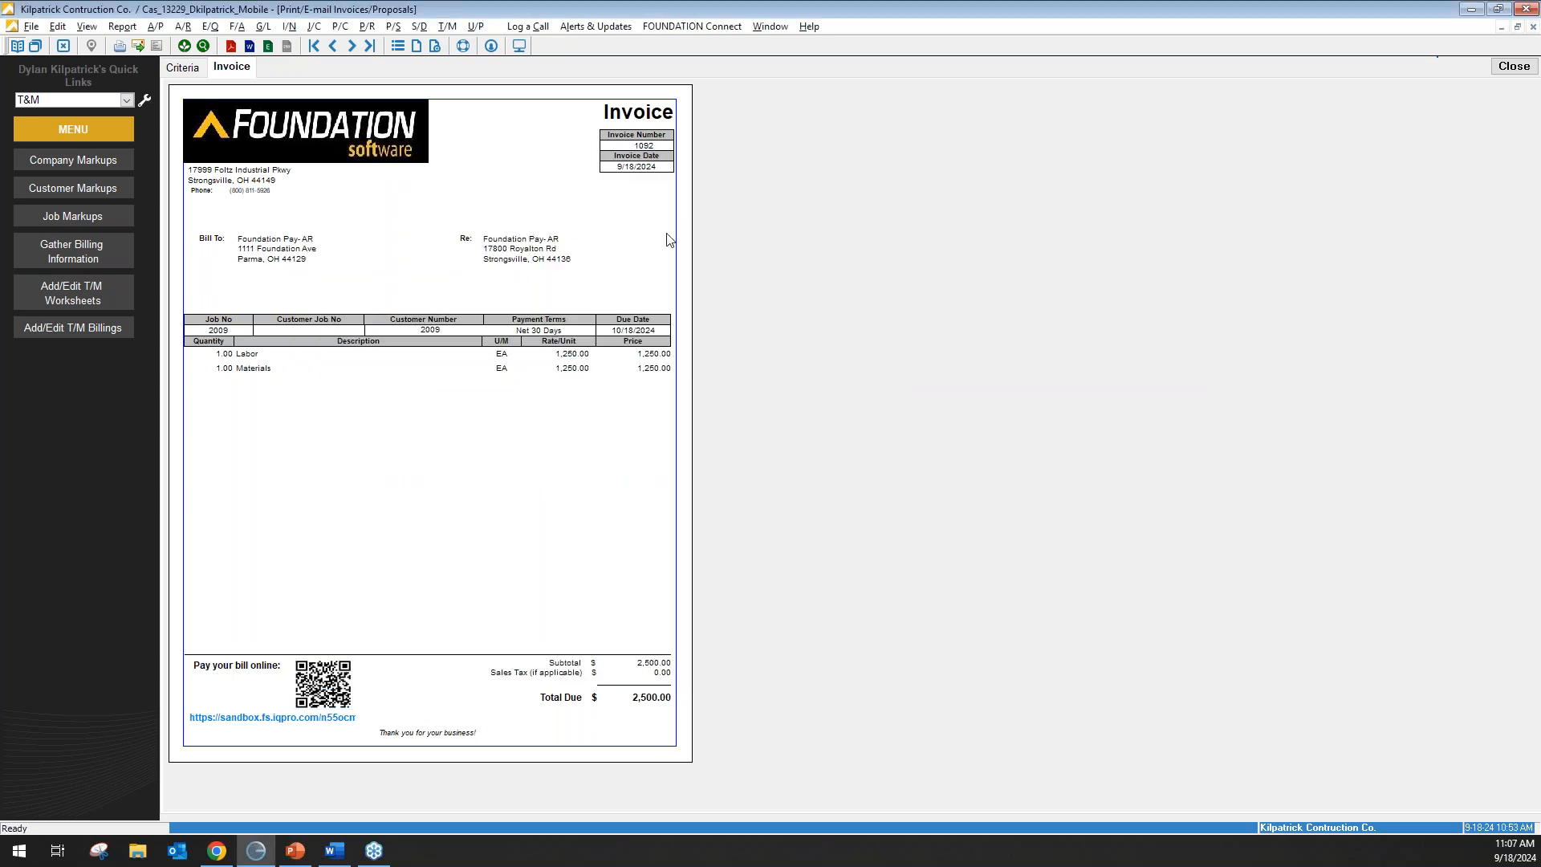
Close the invoice preview and bring up the Outstanding Invoices login page in Chrome.
left_click(1511, 64)
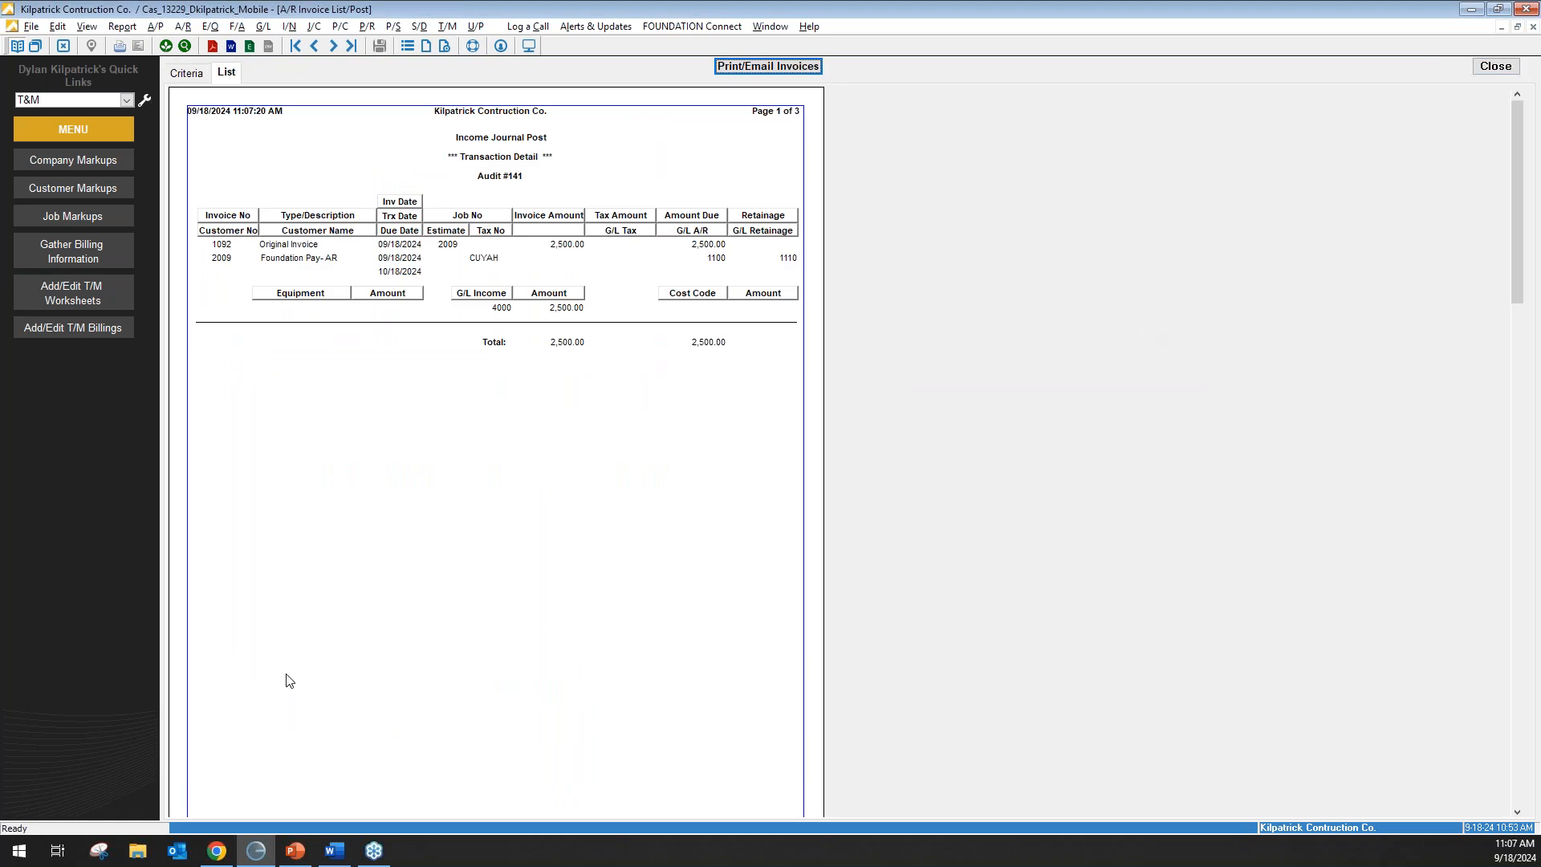
left_click(228, 851)
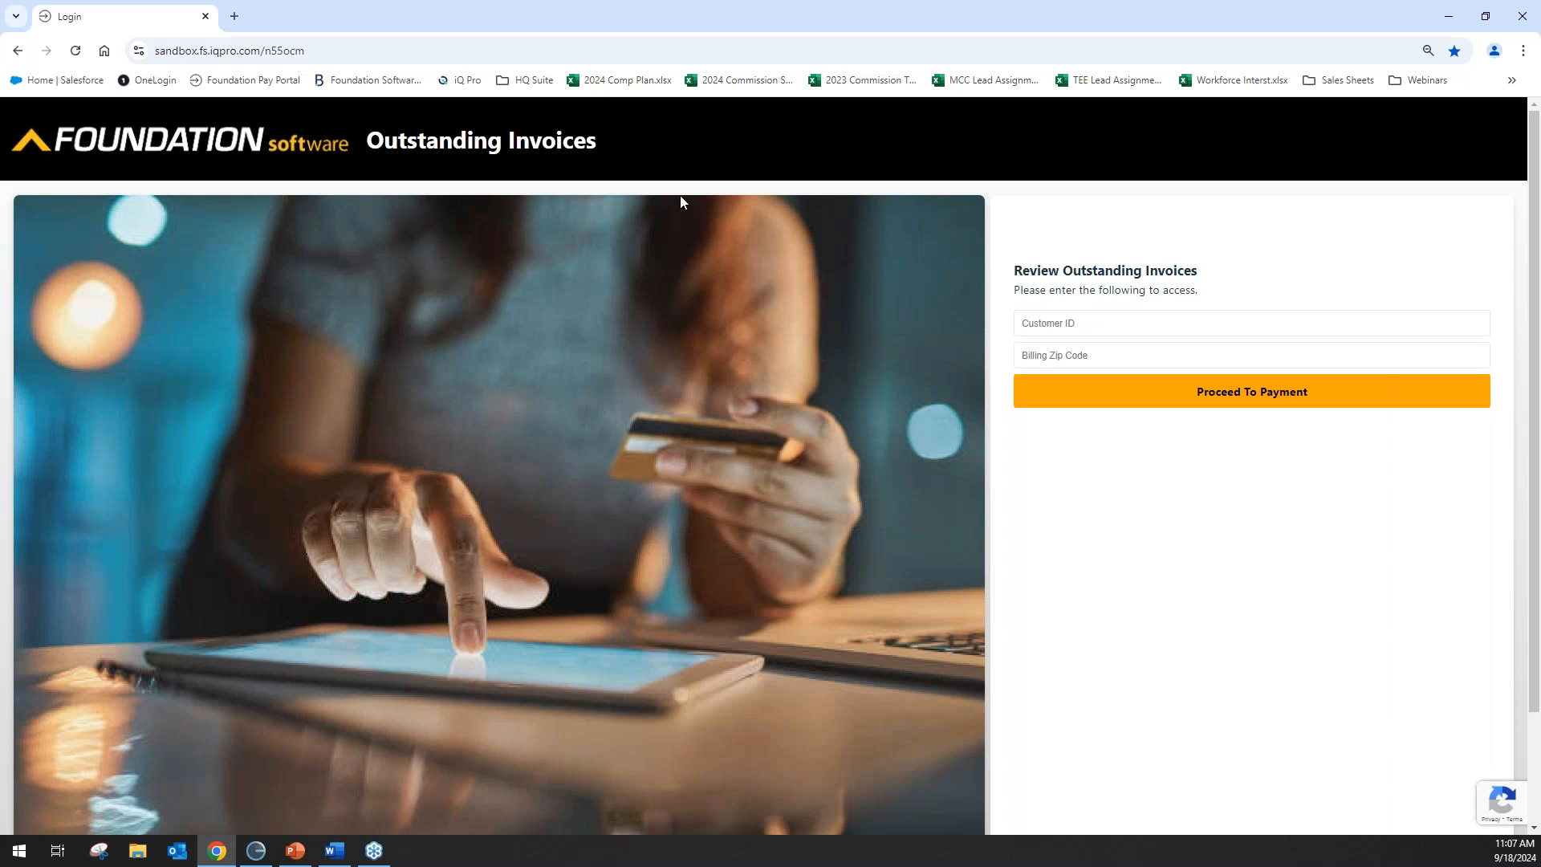
Log in to the portal with the customer ID and billing zip code to list outstanding invoices.
left_click(1105, 323)
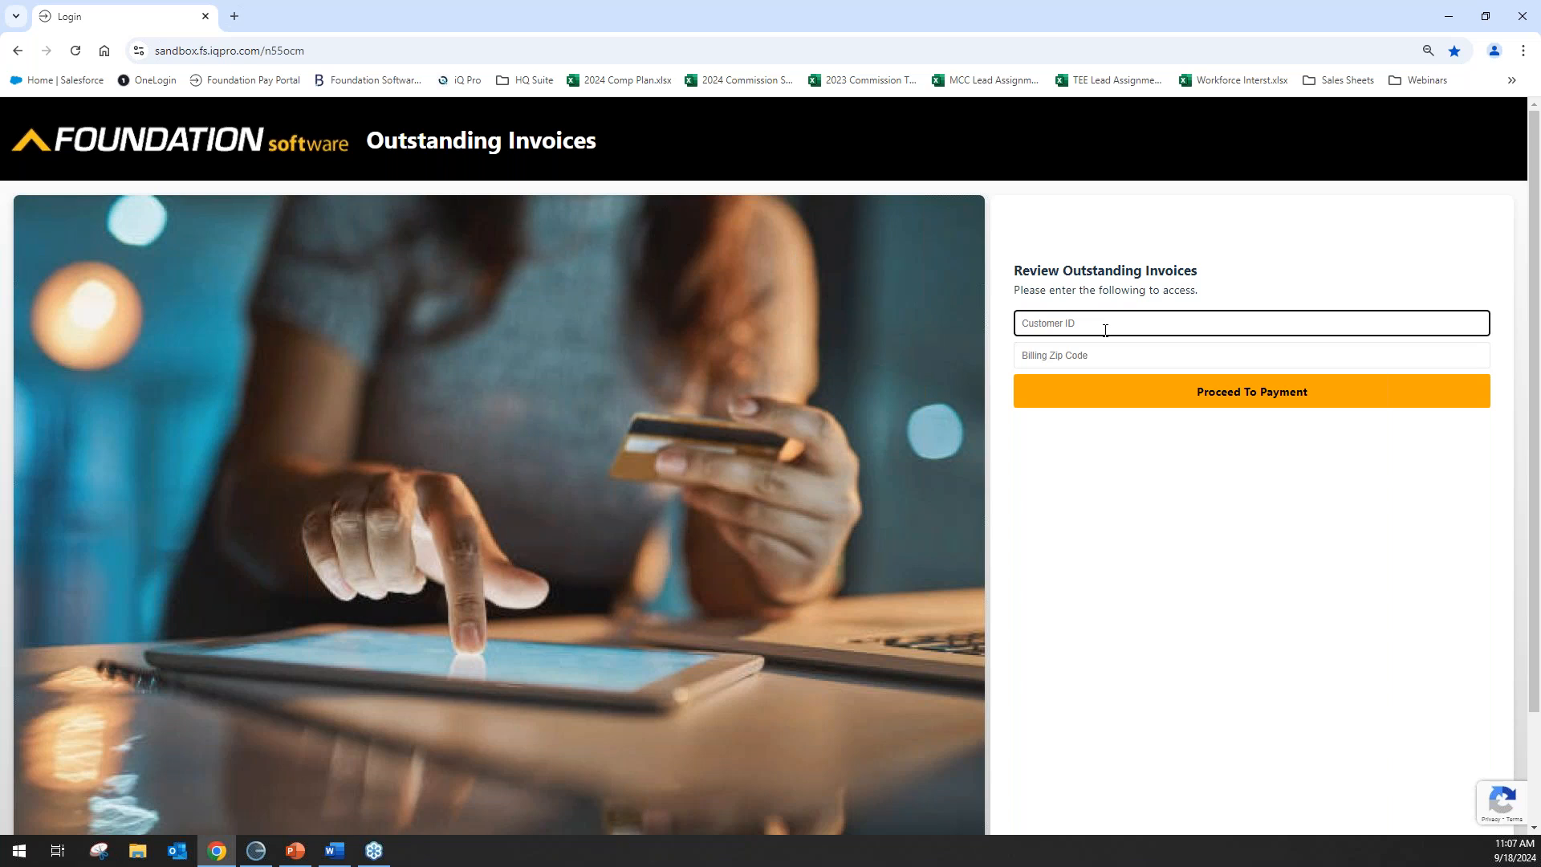
type("2009")
key("Tab")
type("44129")
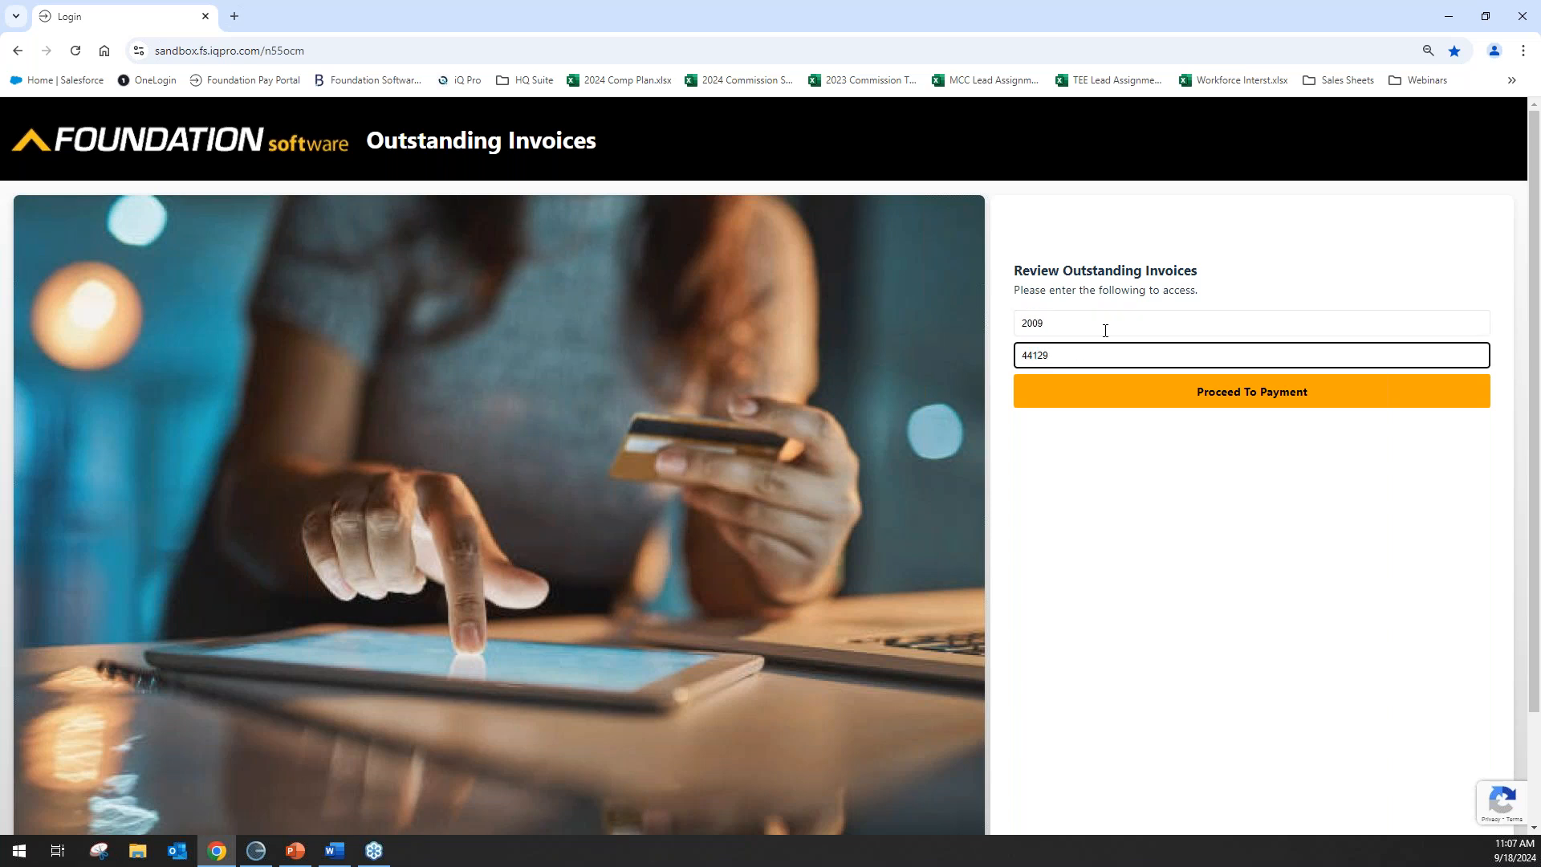
left_click(1263, 392)
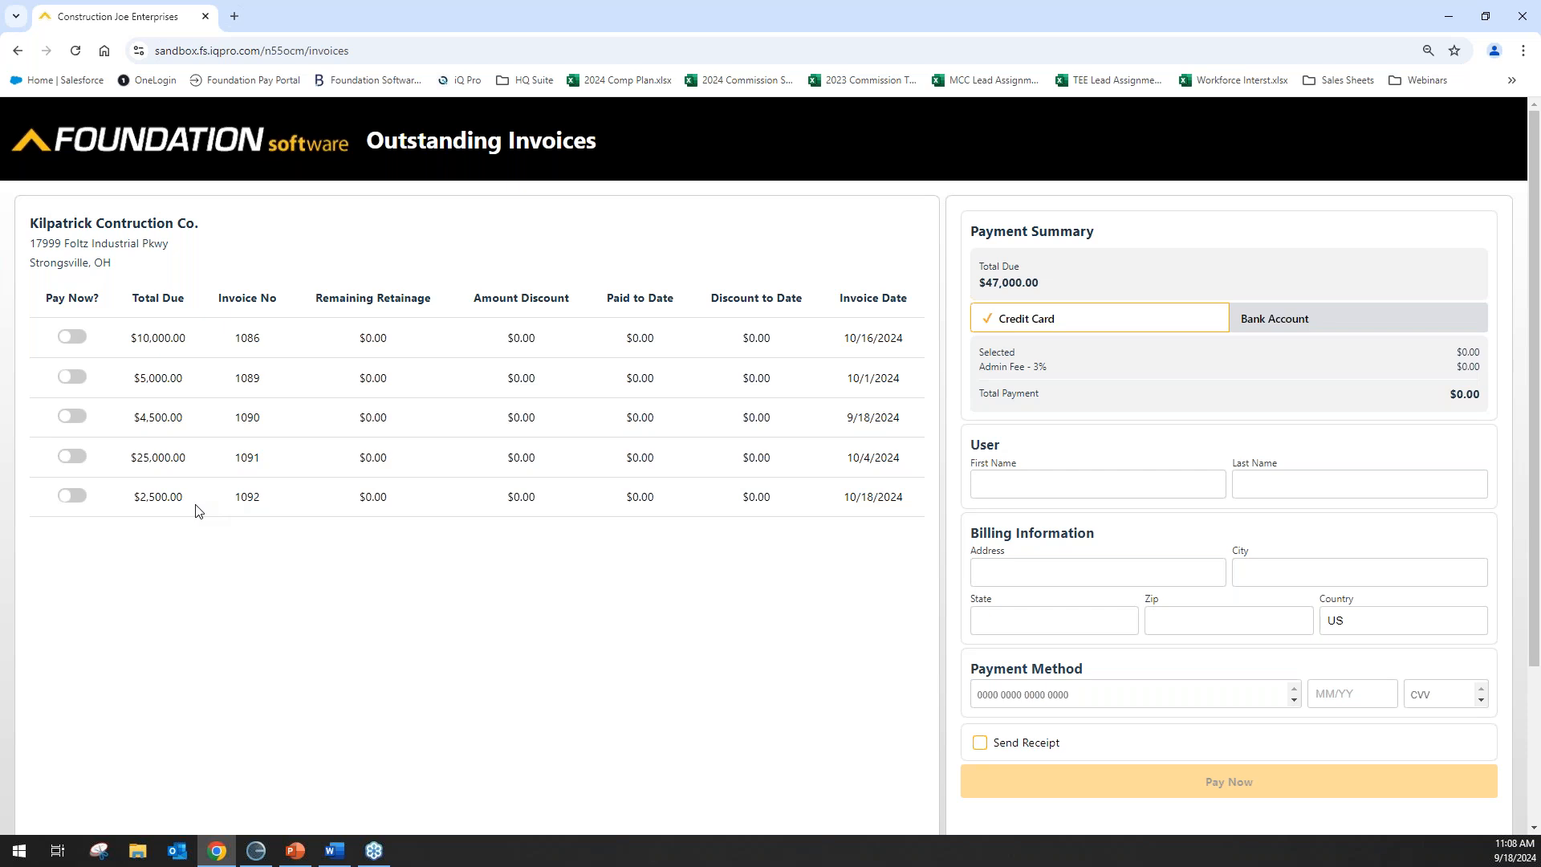
Mark only invoice 1092 for credit card payment, totalling $2,575.00 with the 3% fee.
left_click(76, 498)
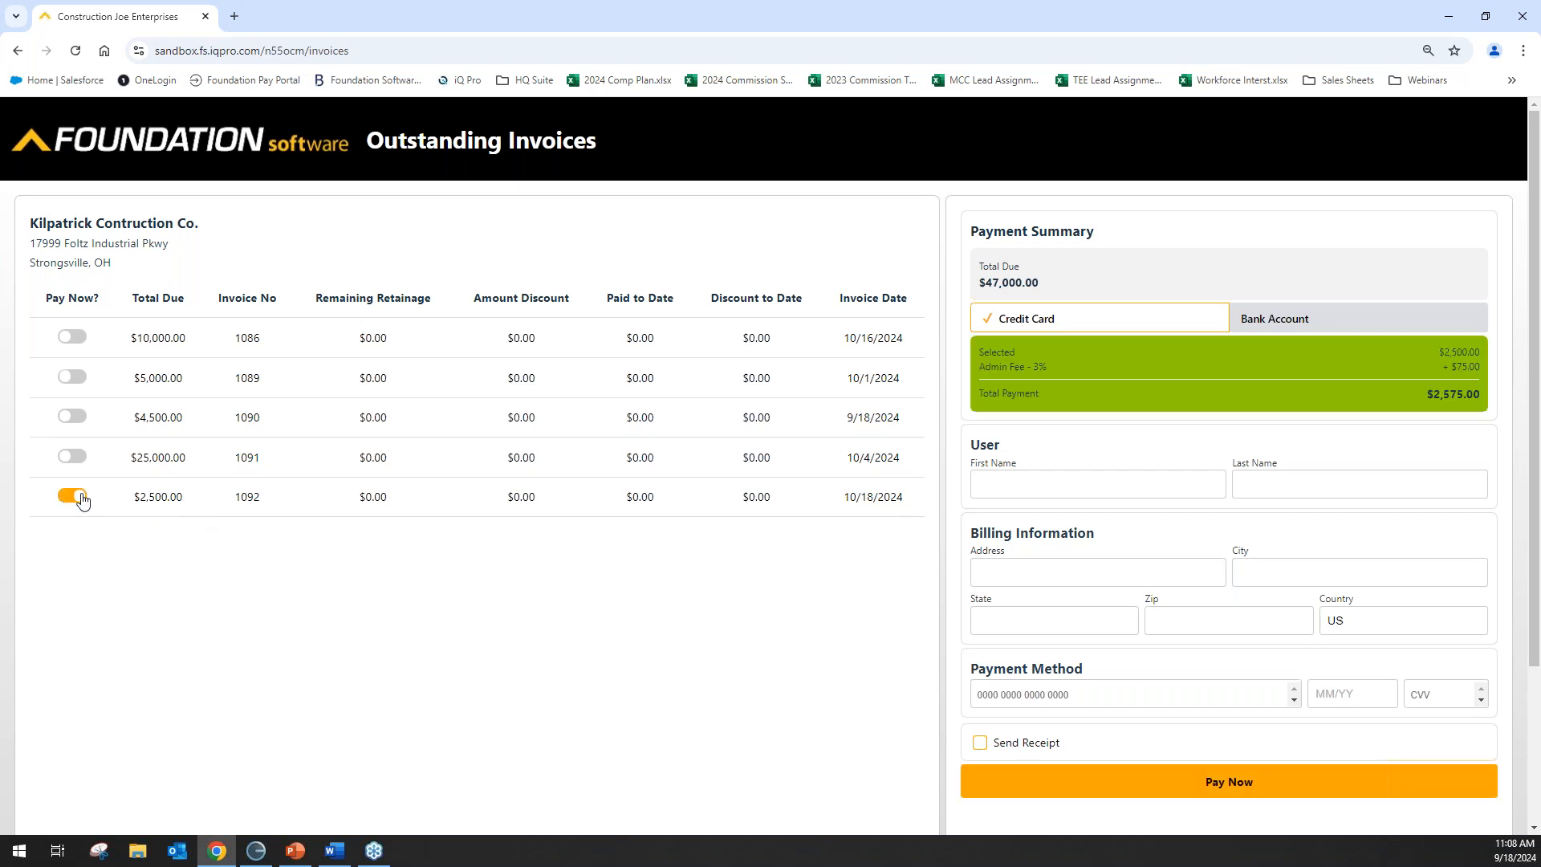
left_click(72, 456)
left_click(74, 457)
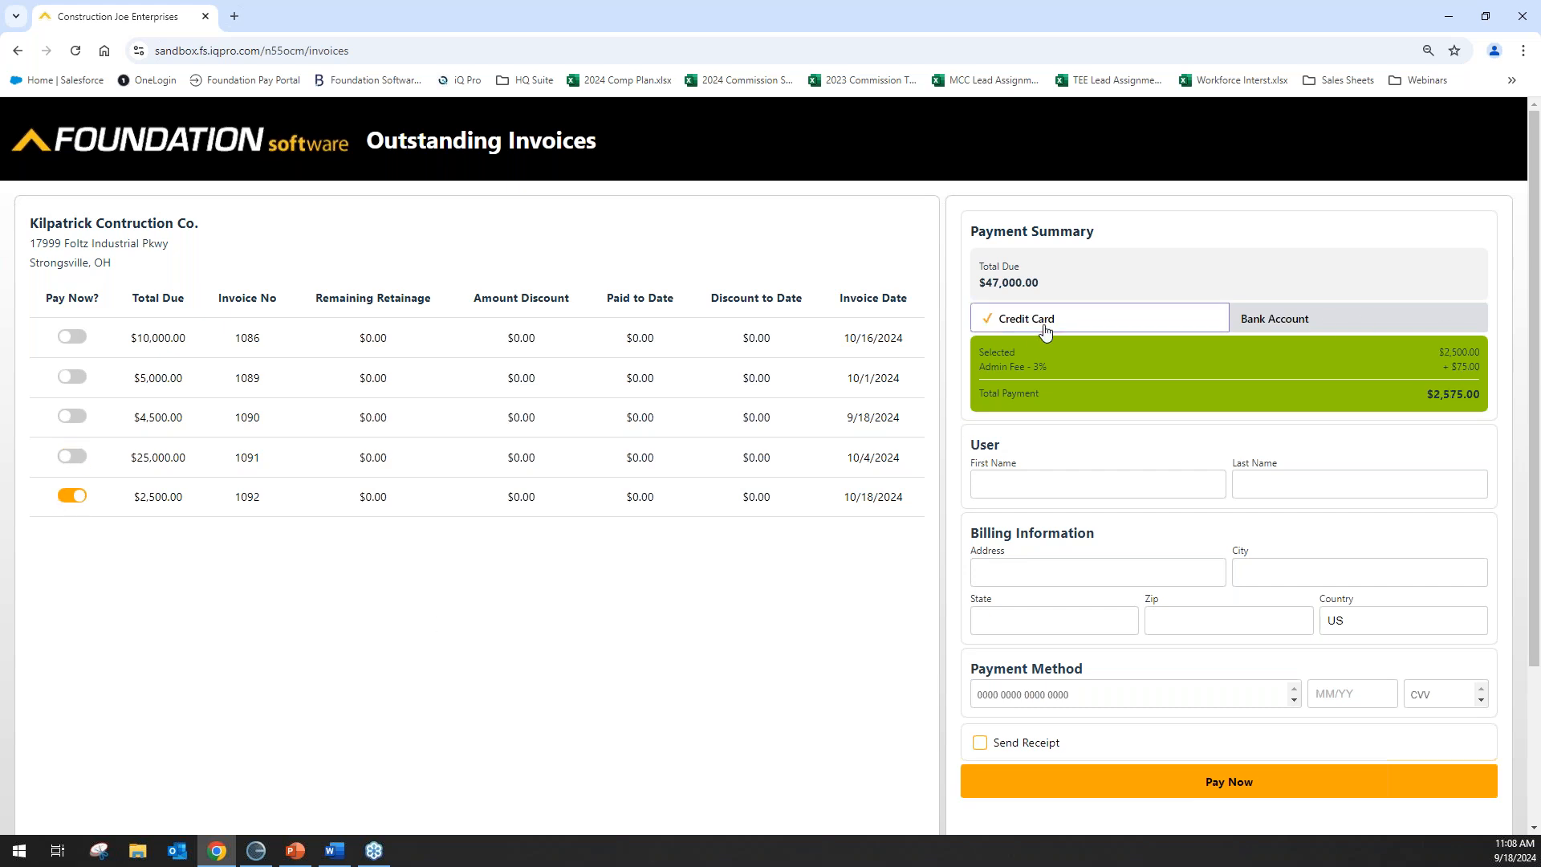
left_click(1300, 315)
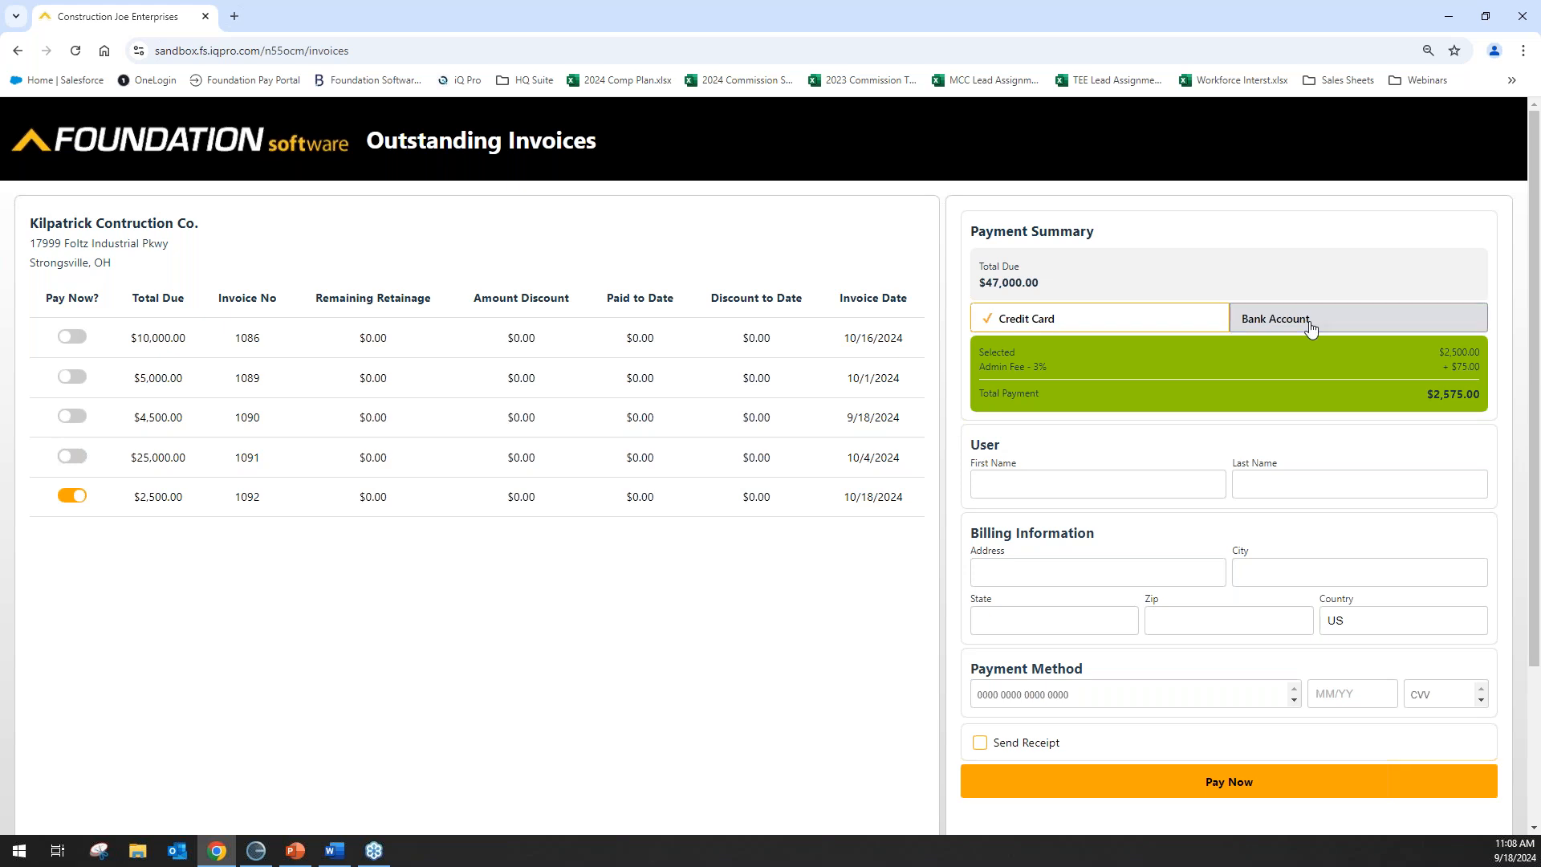
left_click(1044, 319)
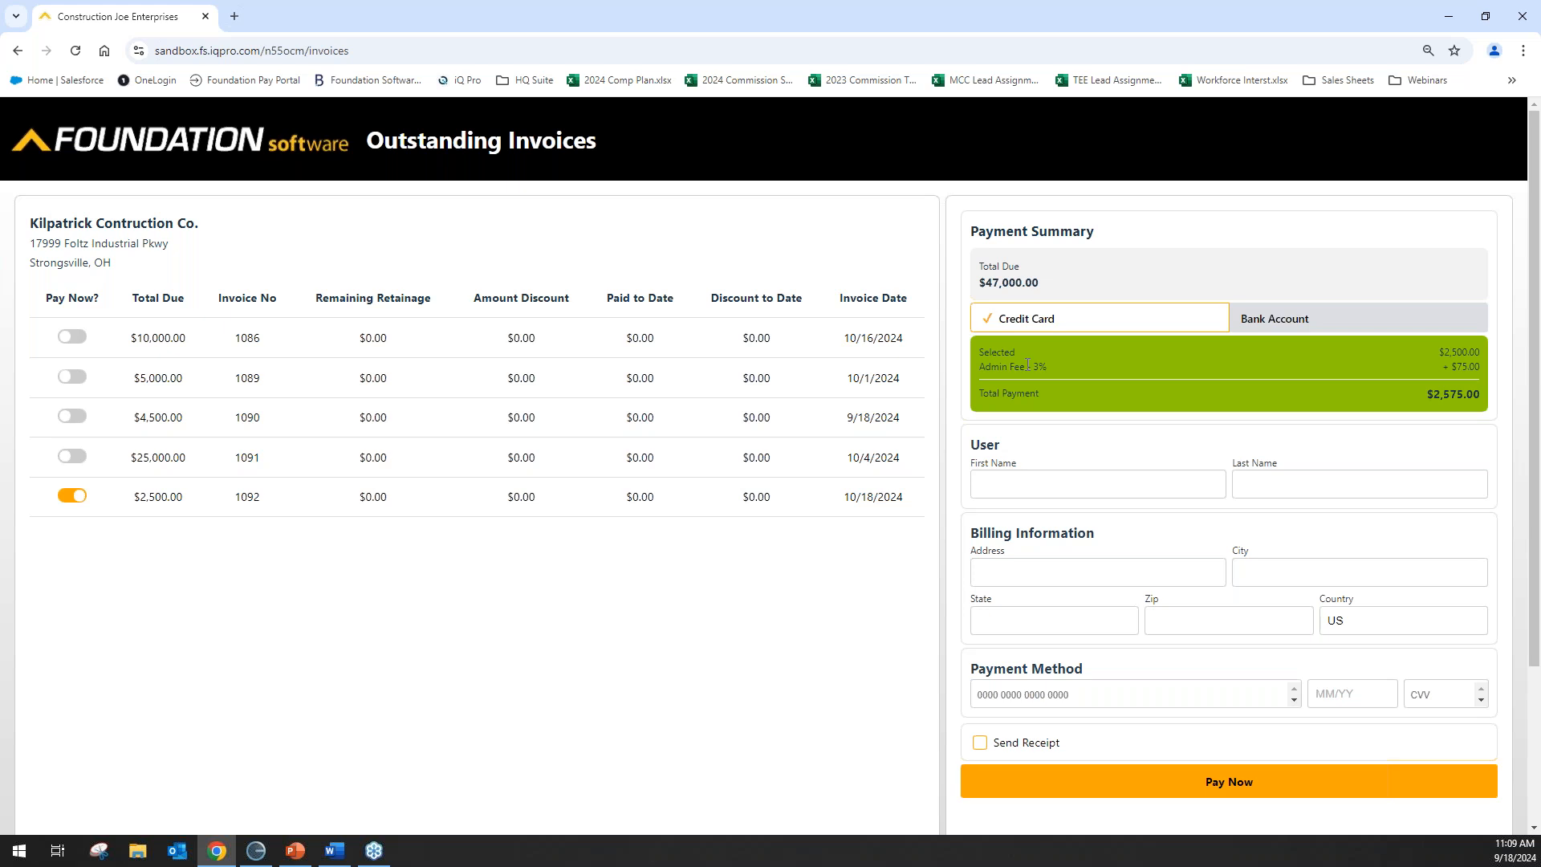
left_click(1037, 483)
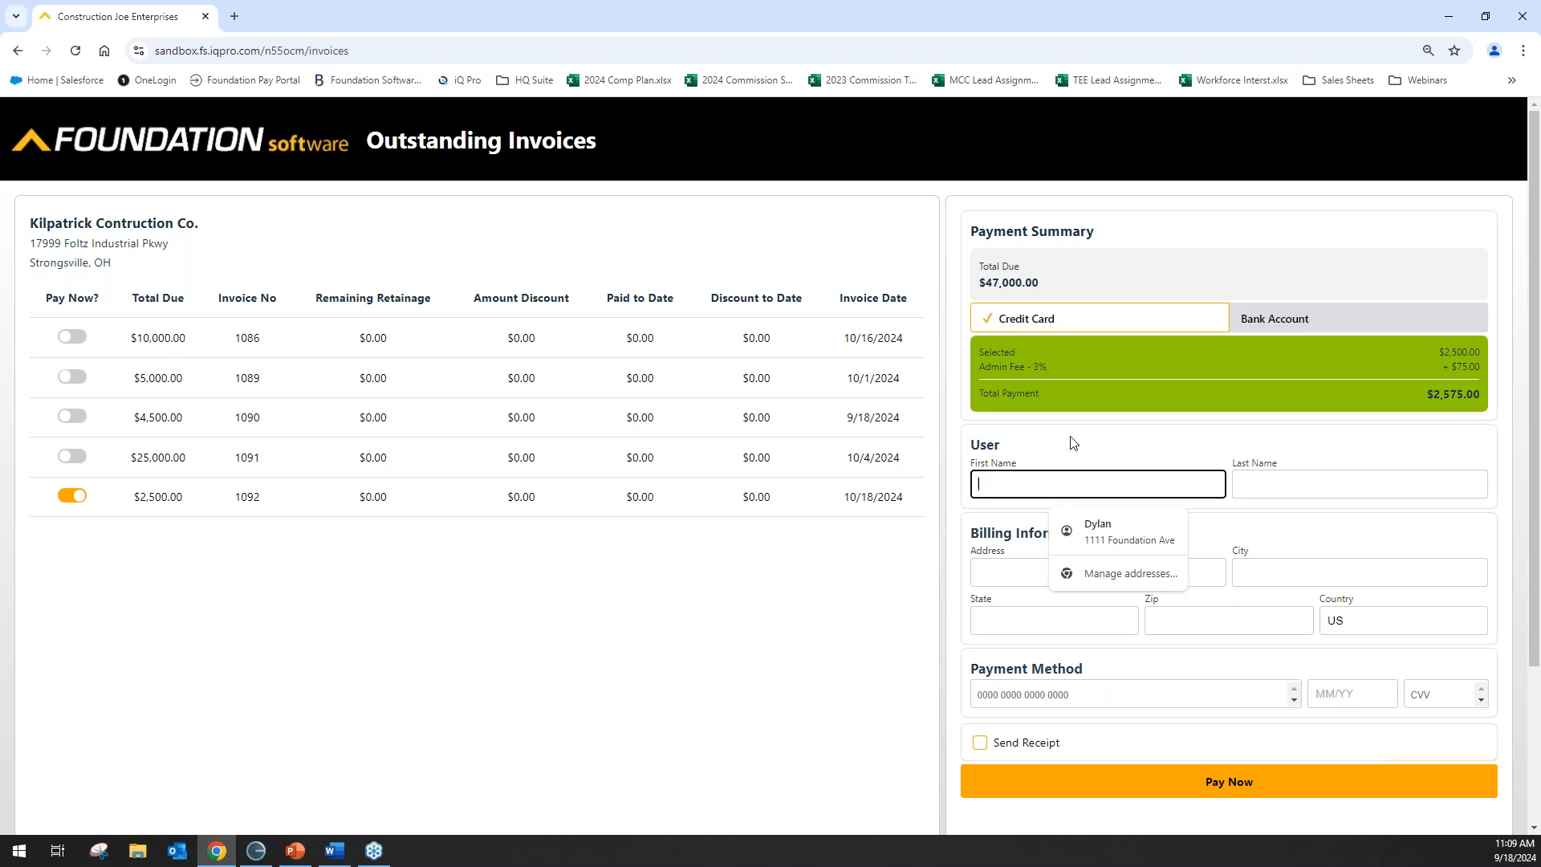
Autofill the payer and billing details and set the country to US.
left_click(1097, 531)
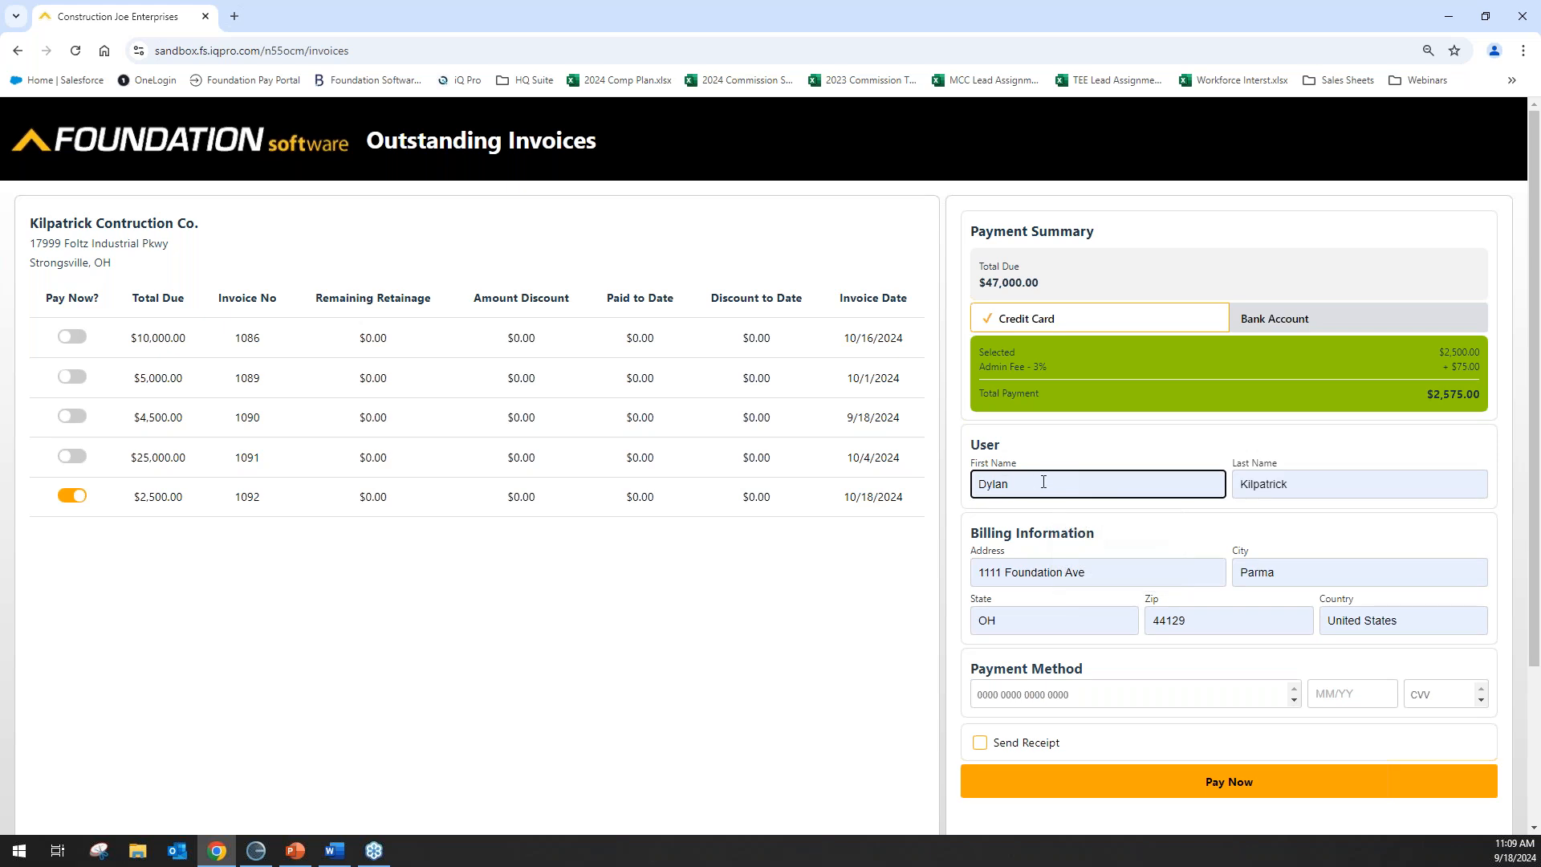
left_click_drag(1429, 622, 1269, 649)
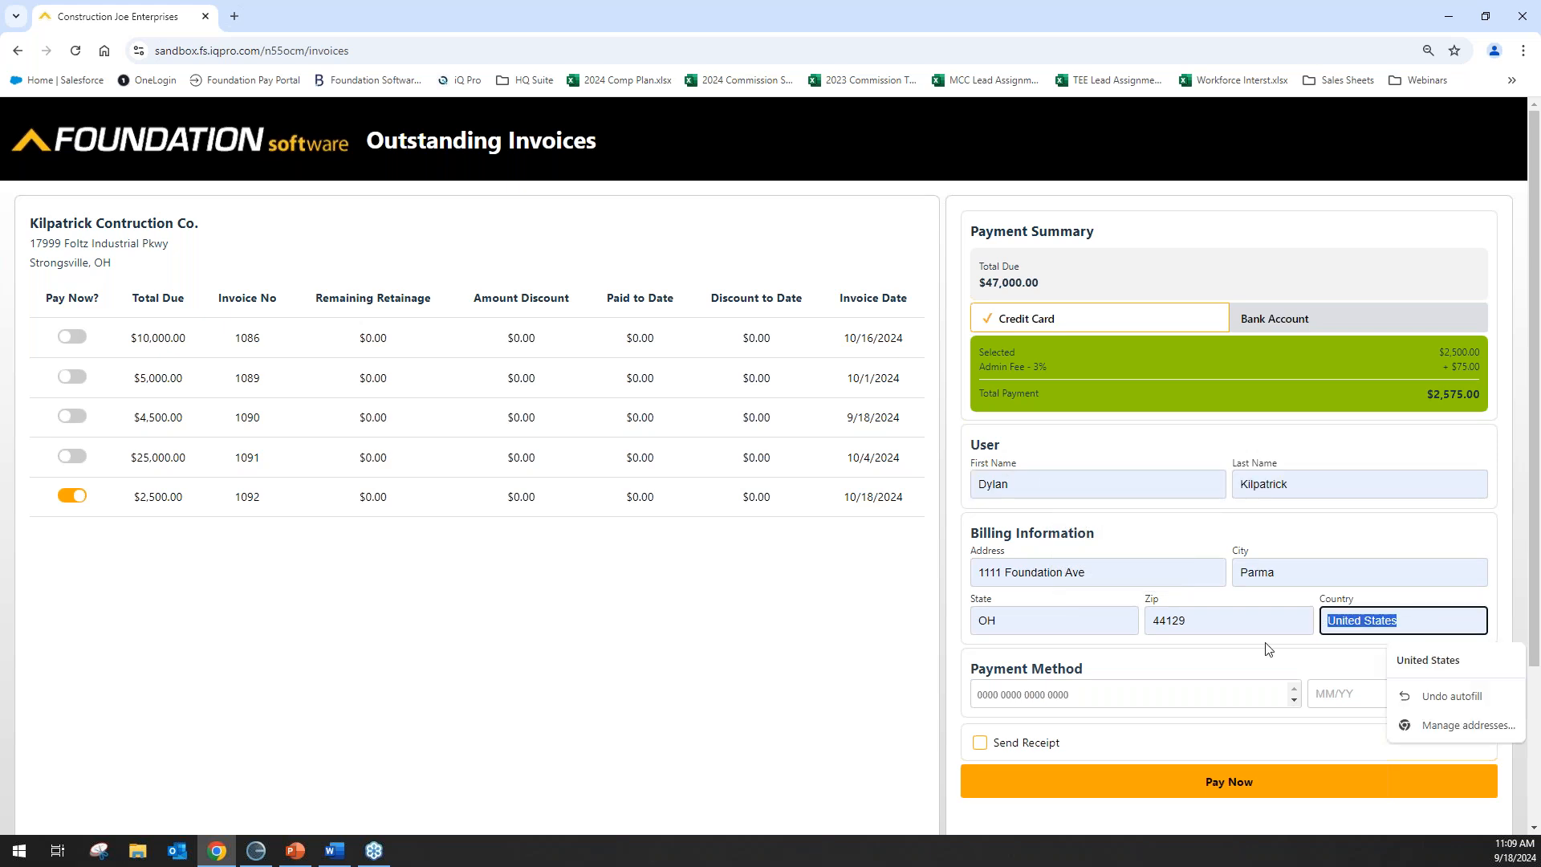
type("US")
Enter the card number, expiry date and CVV, and submit the $2,575.00 payment.
left_click(1016, 692)
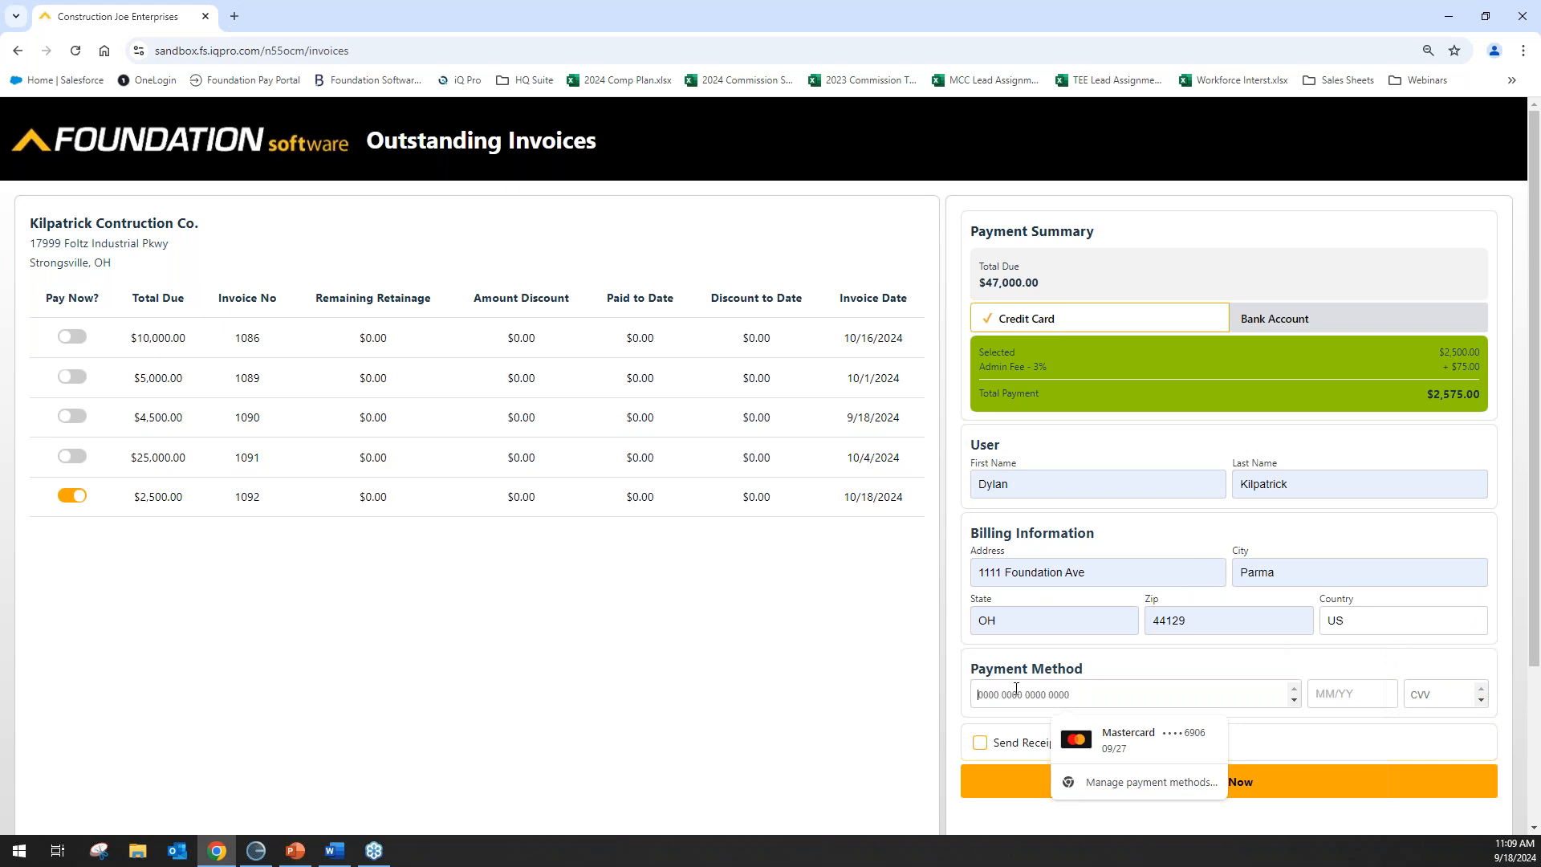
type("4111 1111 1111 1111")
type("02/02")
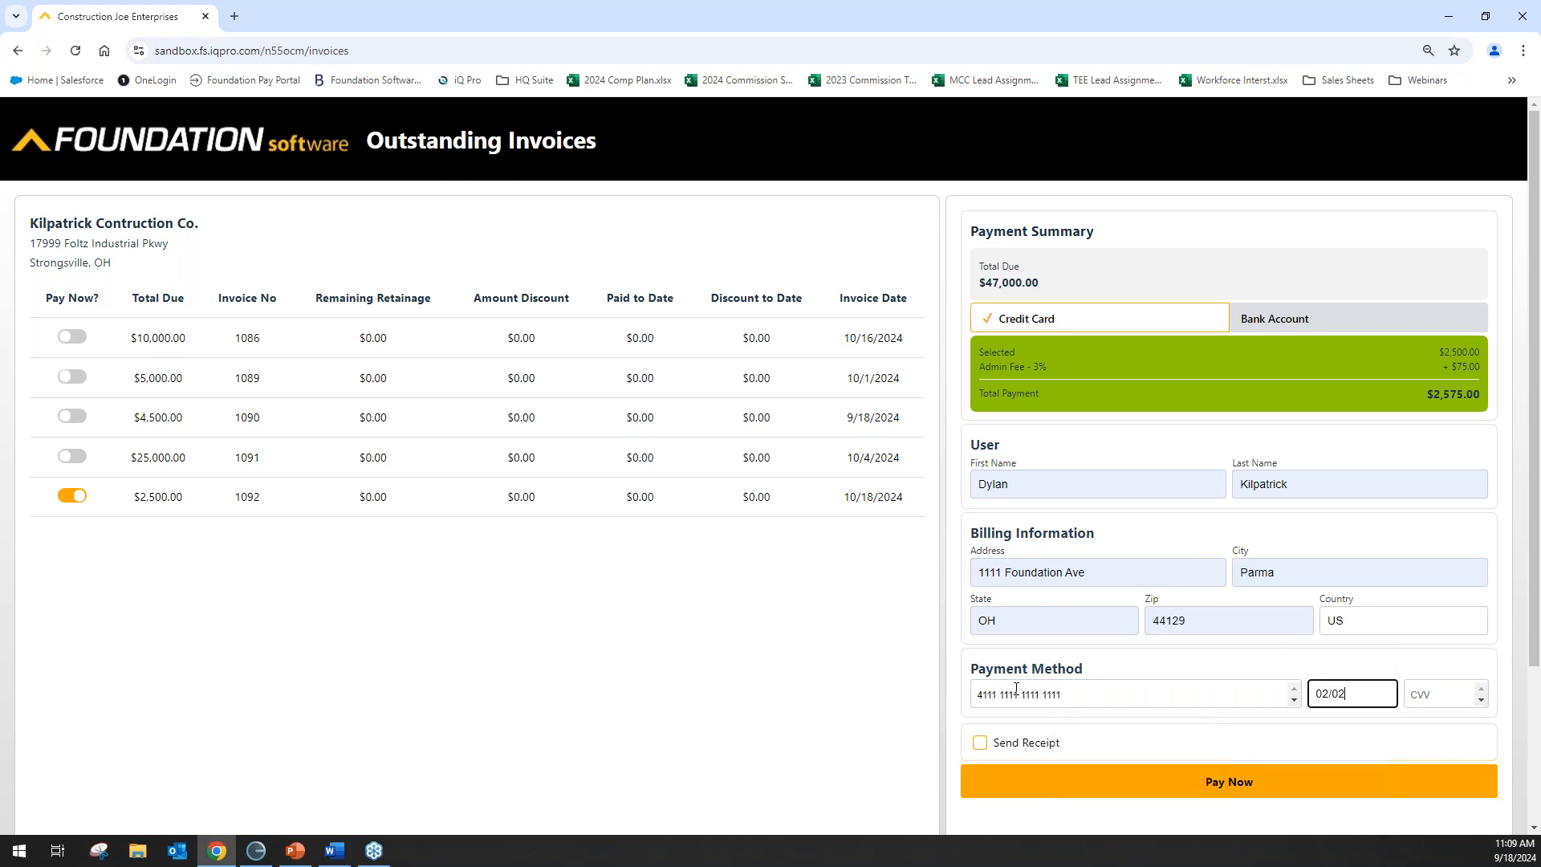
key("BackSpace")
key("BackSpace")
type("25414")
left_click(1125, 786)
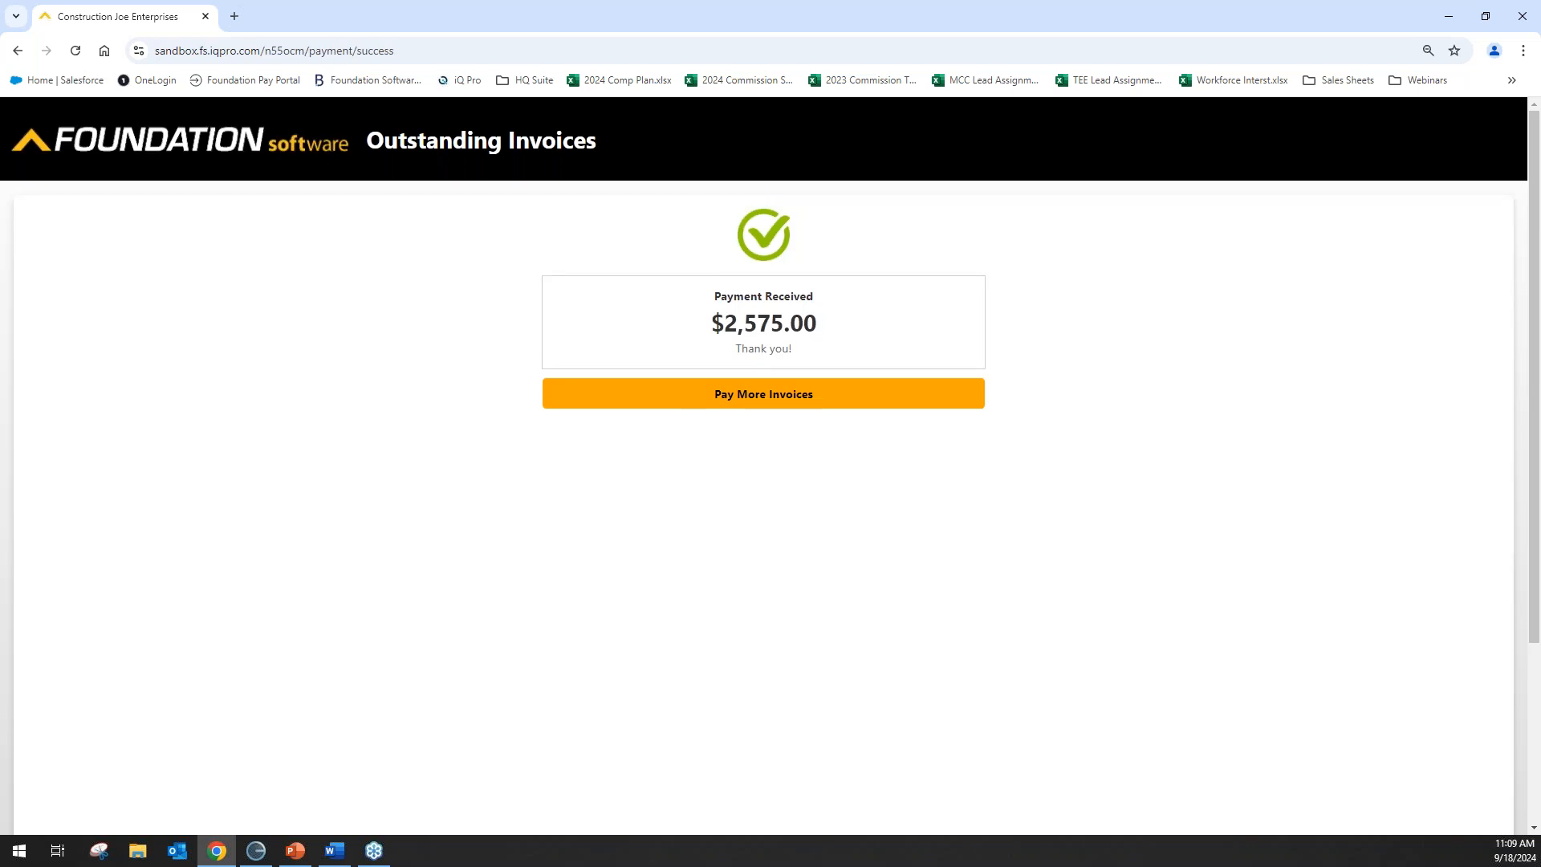
Reload the invoice list, now four invoices totalling $44,500.00 without 1092.
left_click(787, 387)
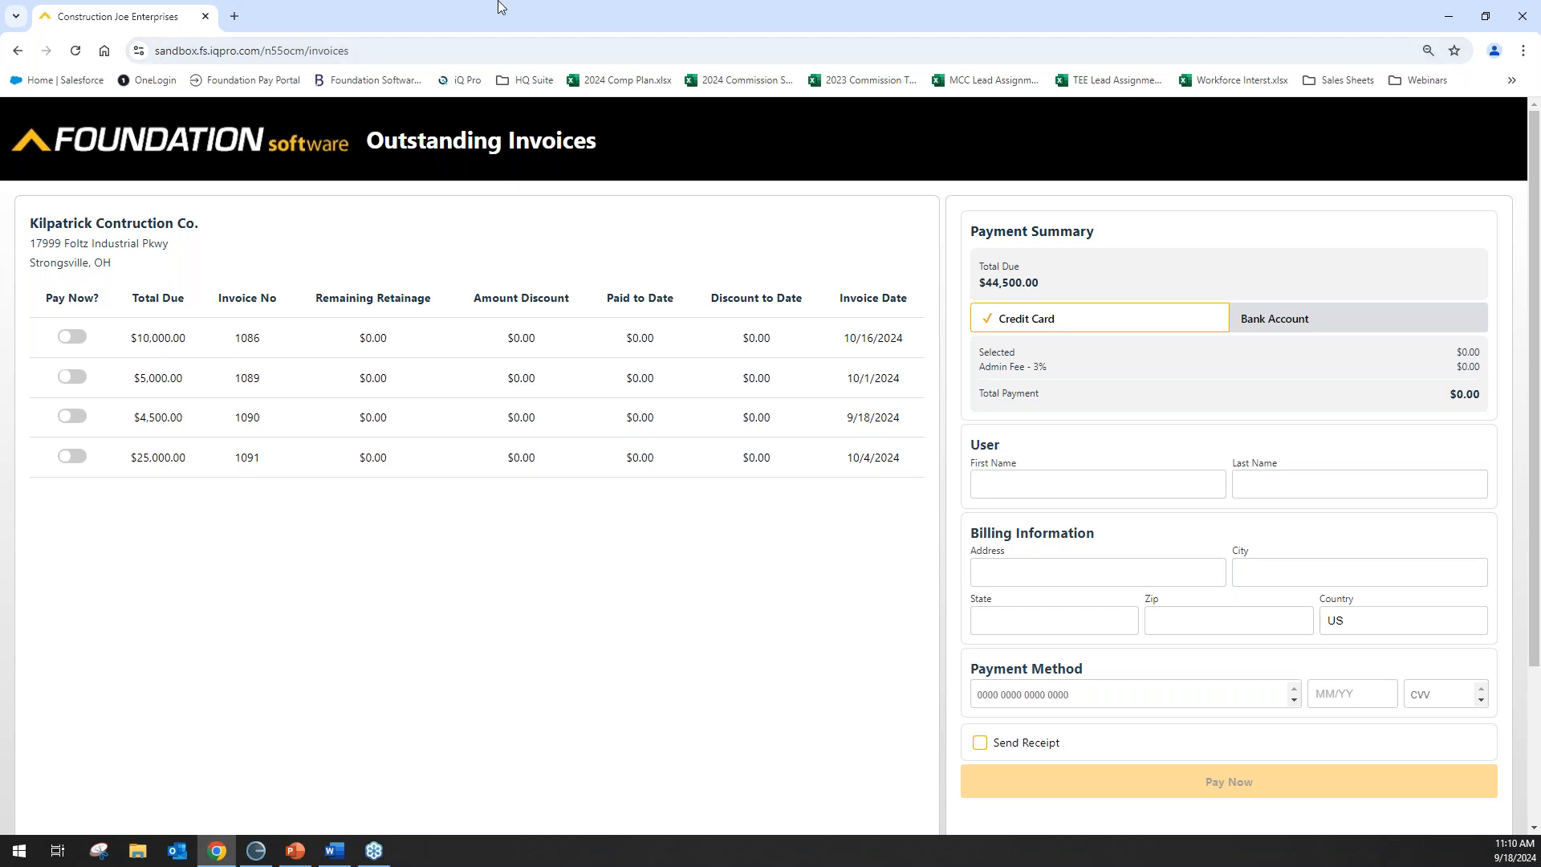
mouse_move(262, 855)
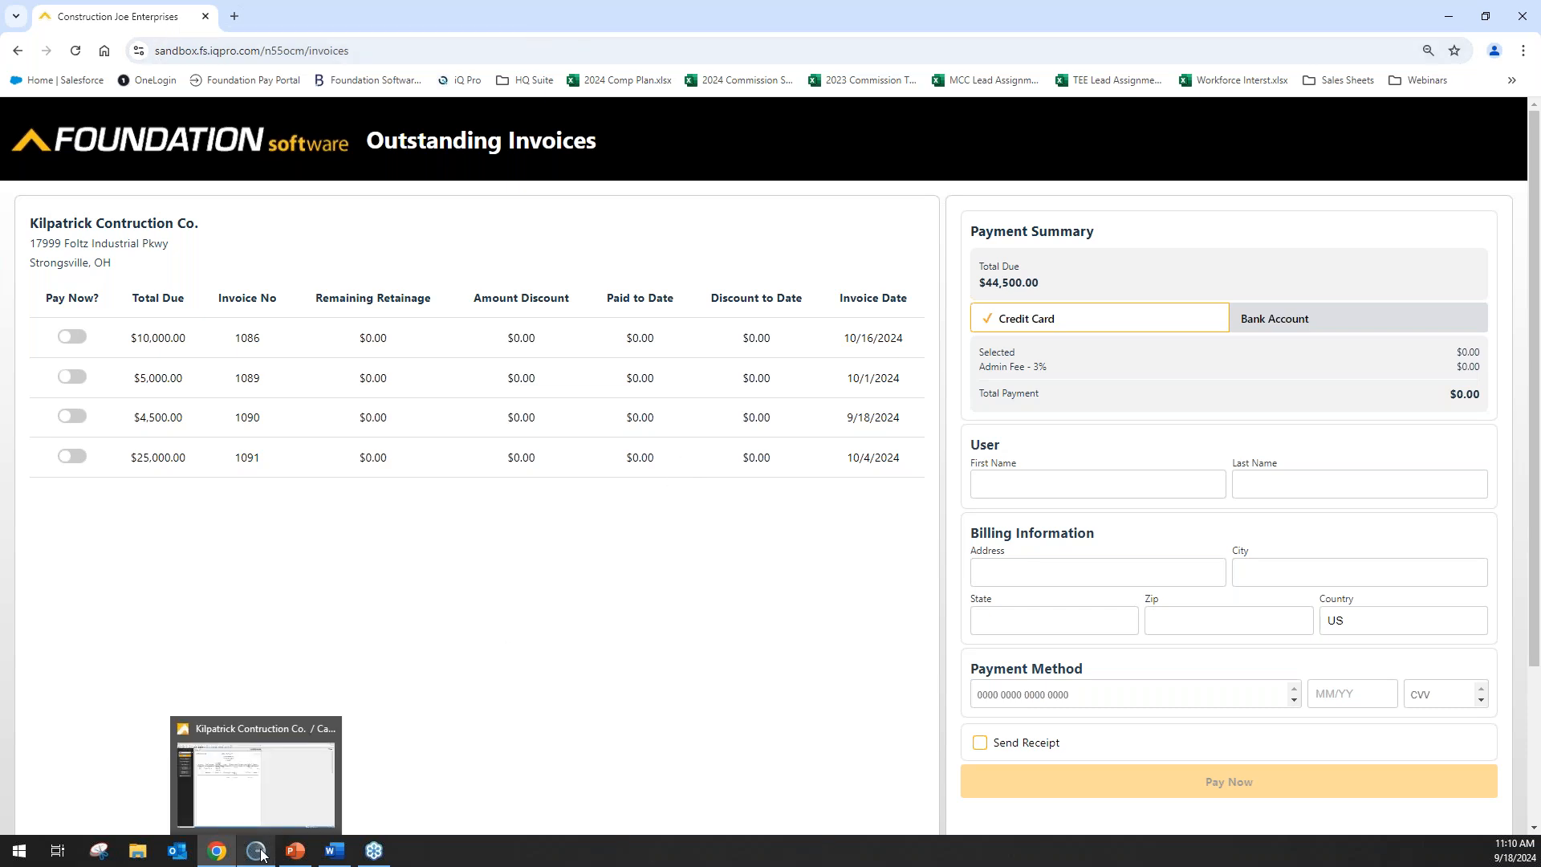
Close the posting report without printing and the invoice entry form, returning to the Accounts Receivable menu.
left_click(257, 851)
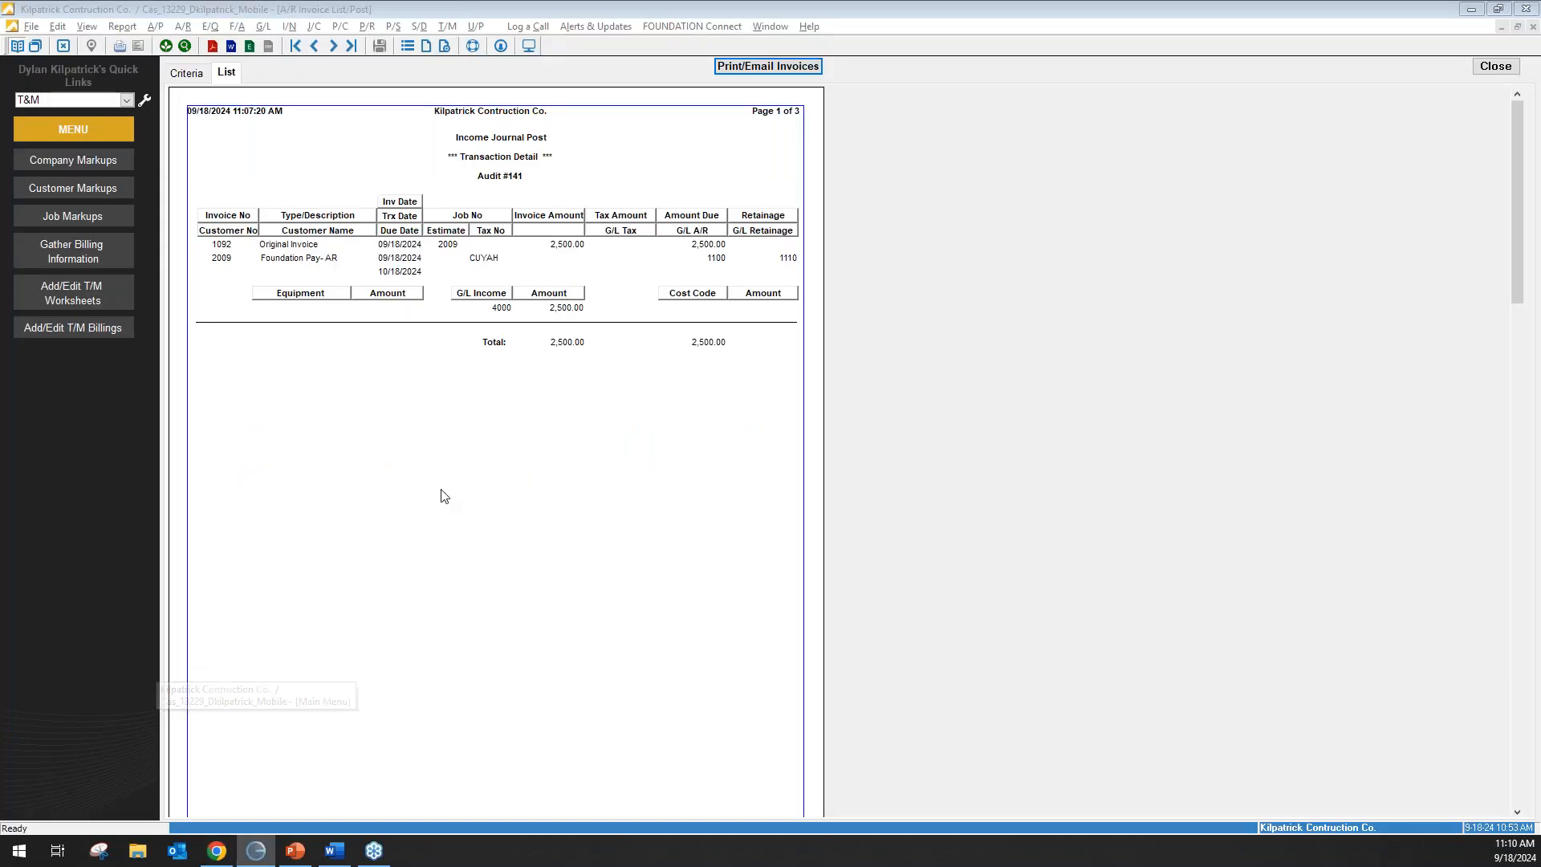
left_click(1495, 66)
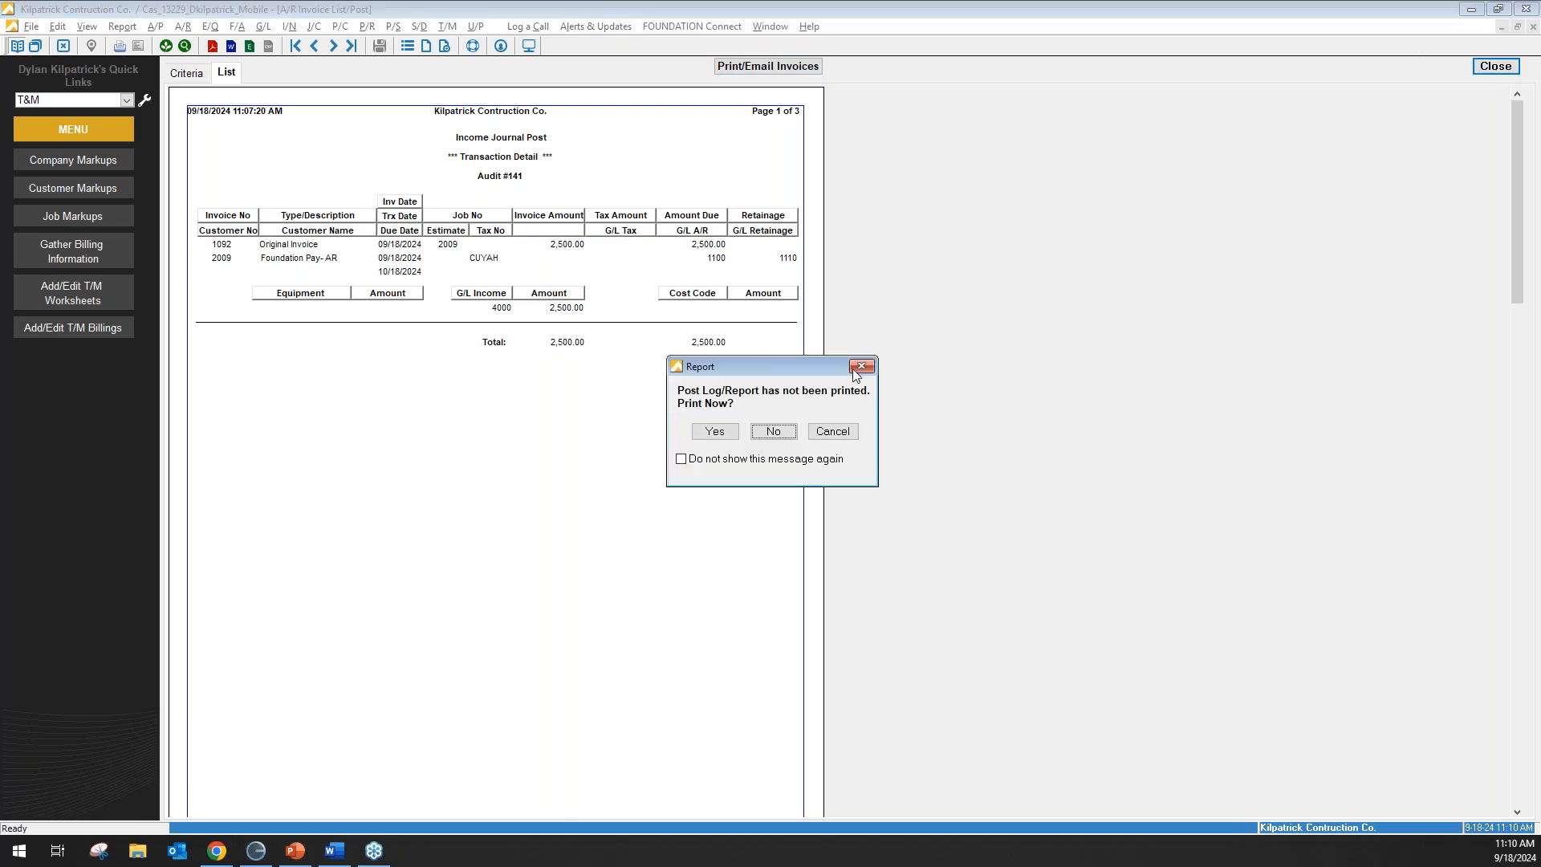
left_click(773, 431)
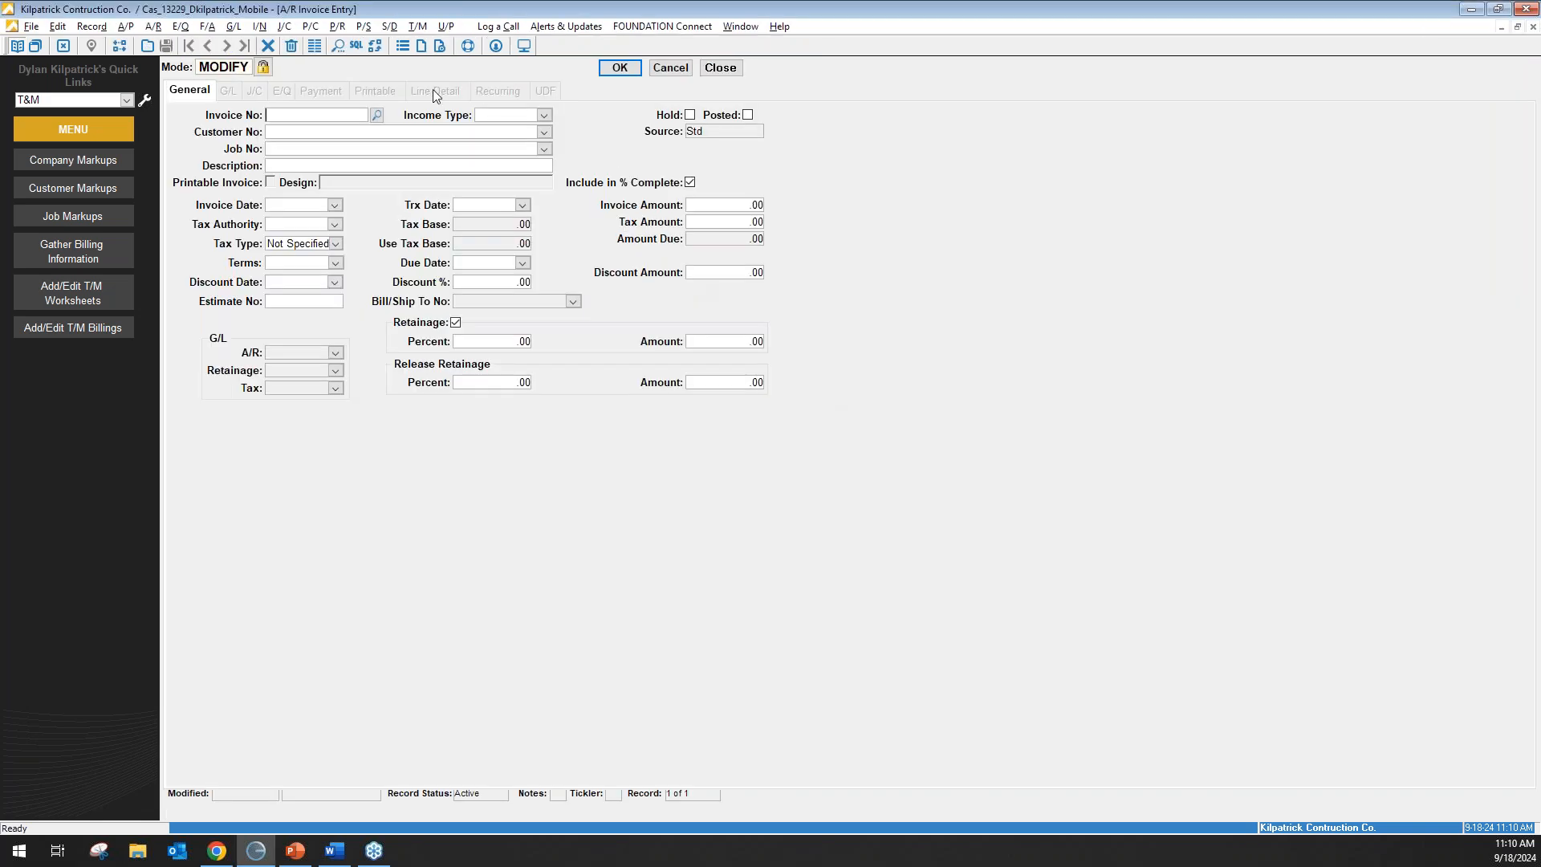
left_click(720, 68)
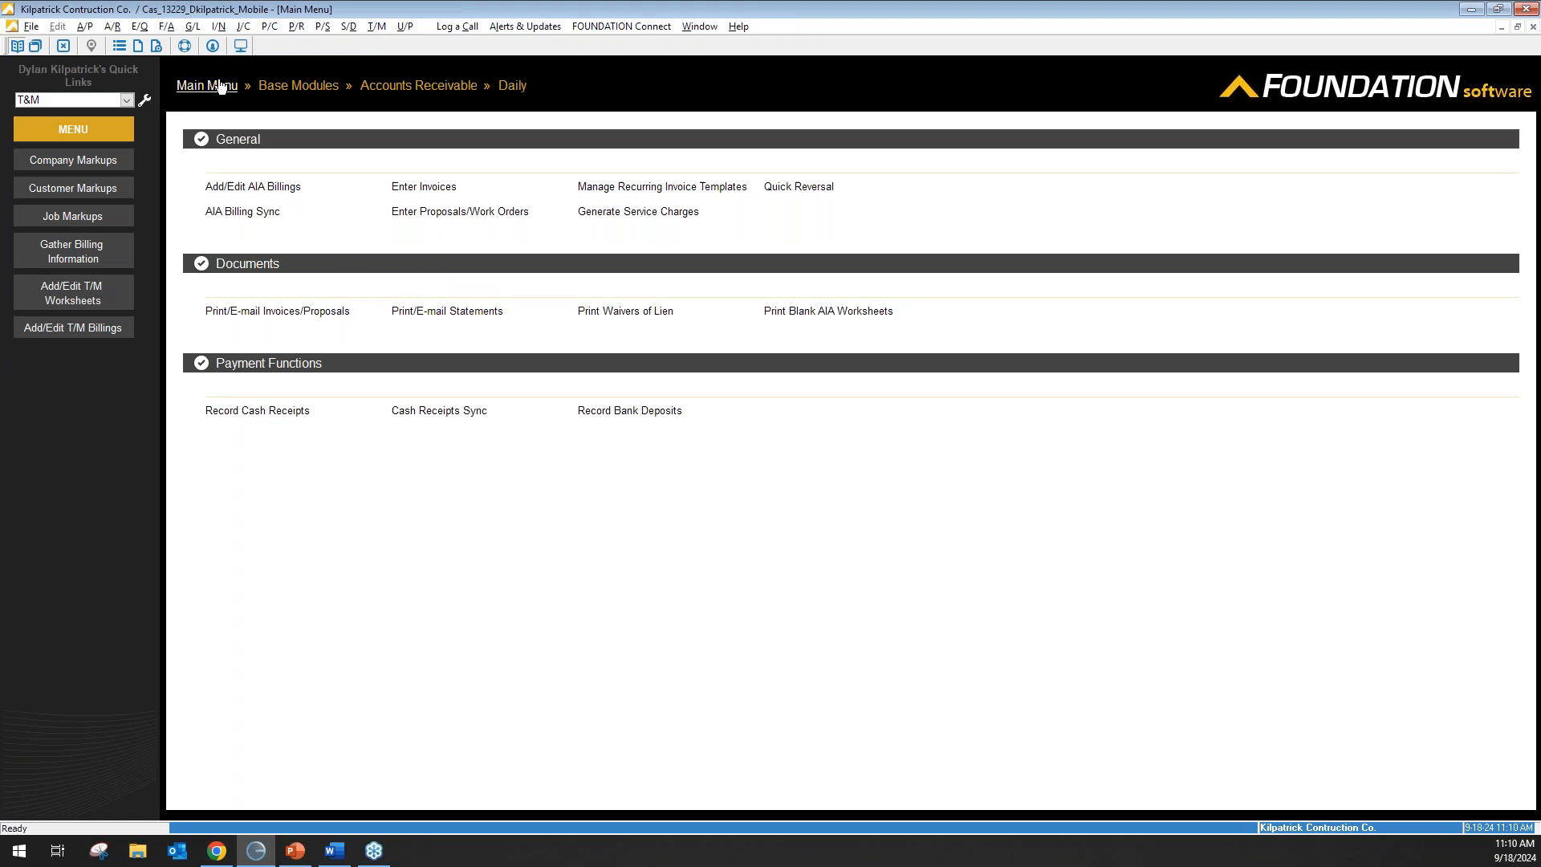
left_click(368, 86)
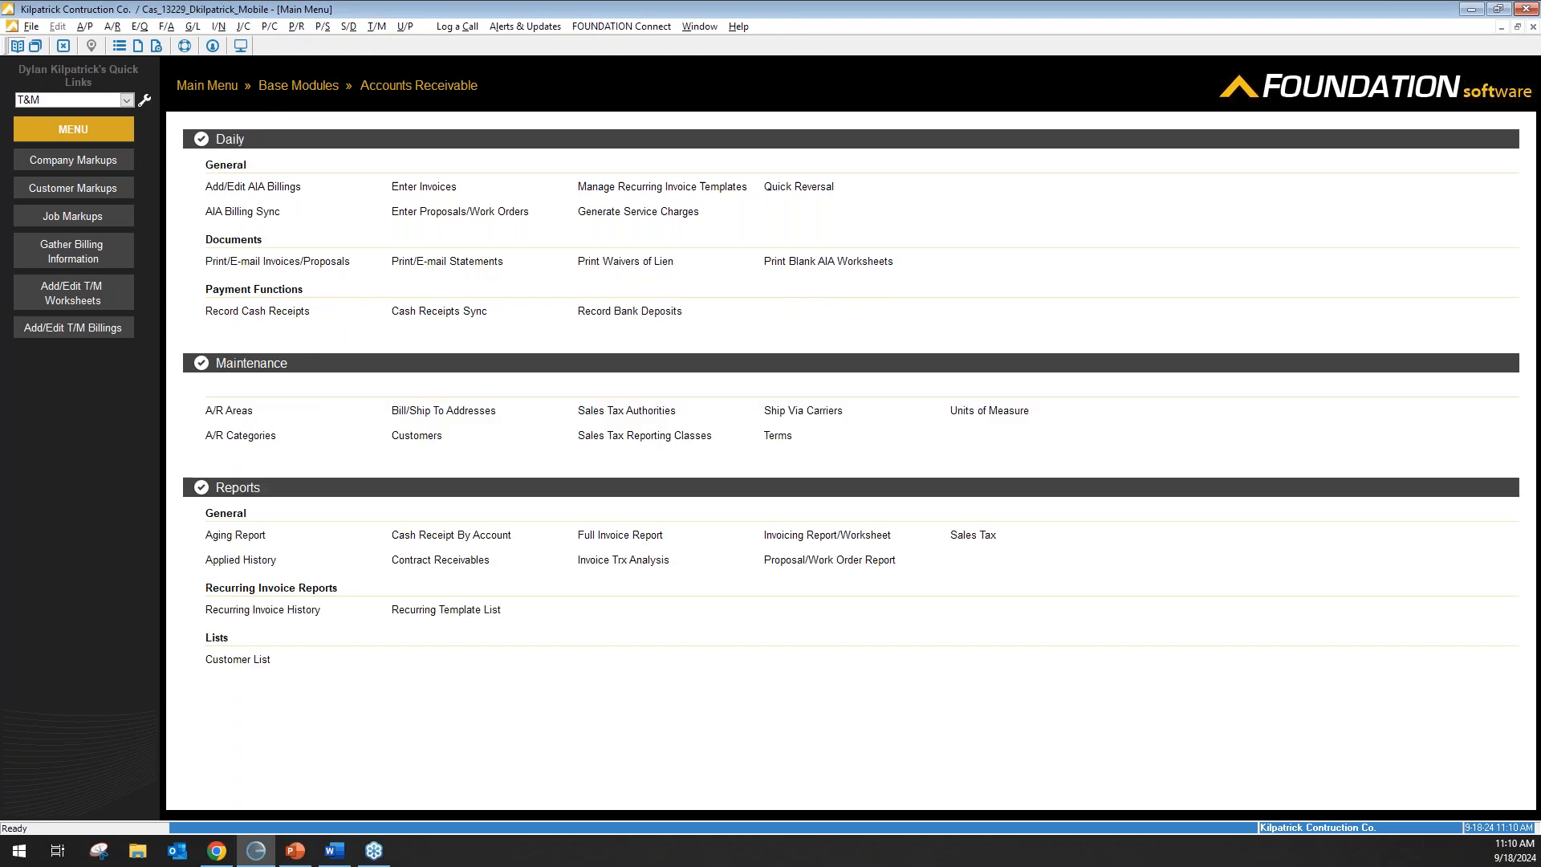
Import portal payments for invoices 1088 and 1092 and post 3,500.00 in cash receipts as Audit #142.
left_click(419, 313)
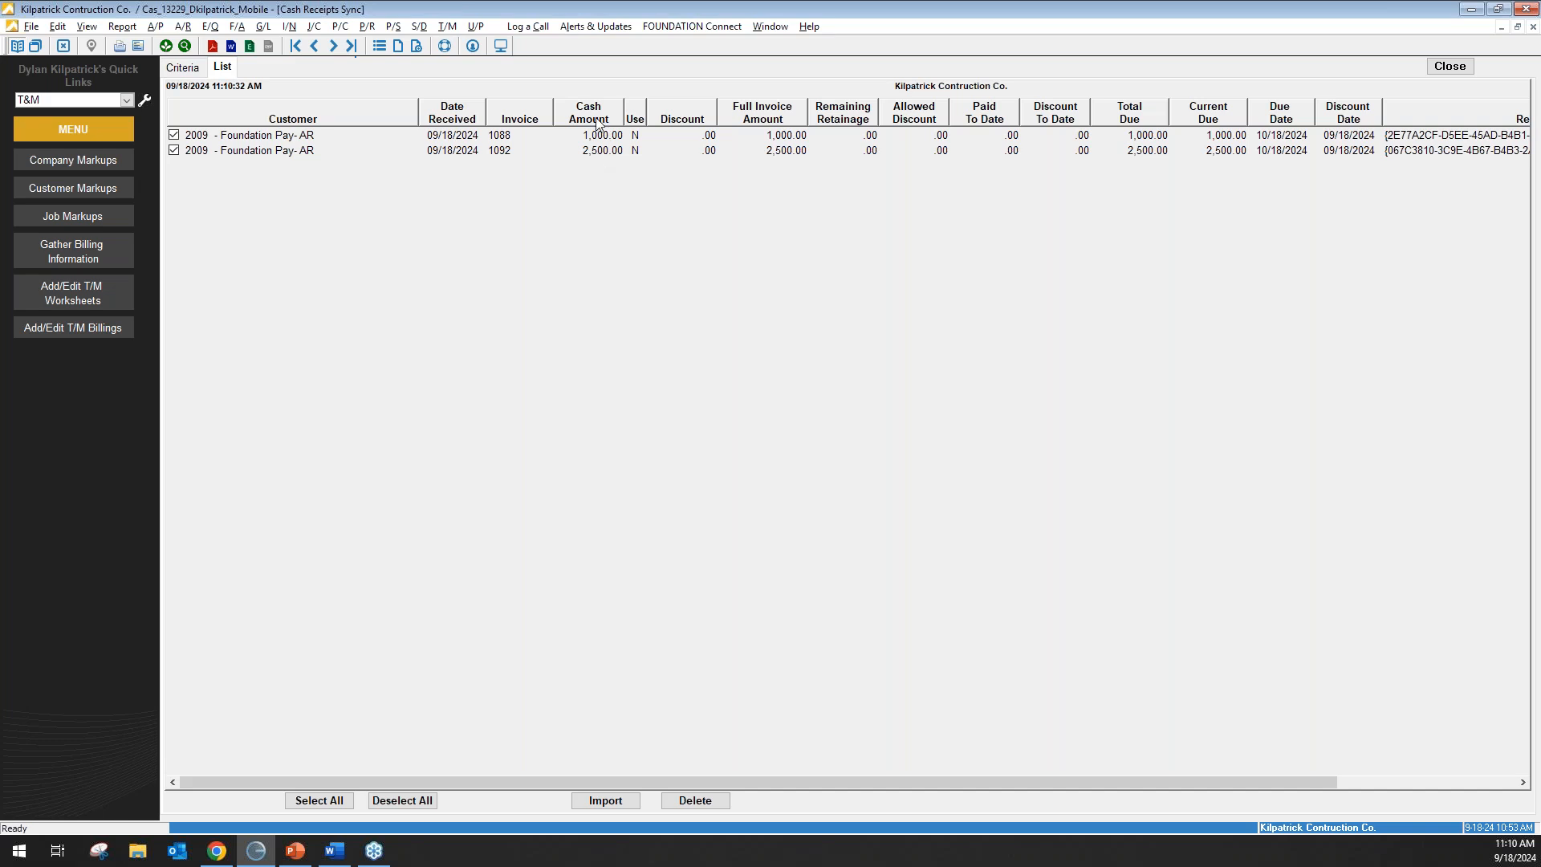
left_click(625, 806)
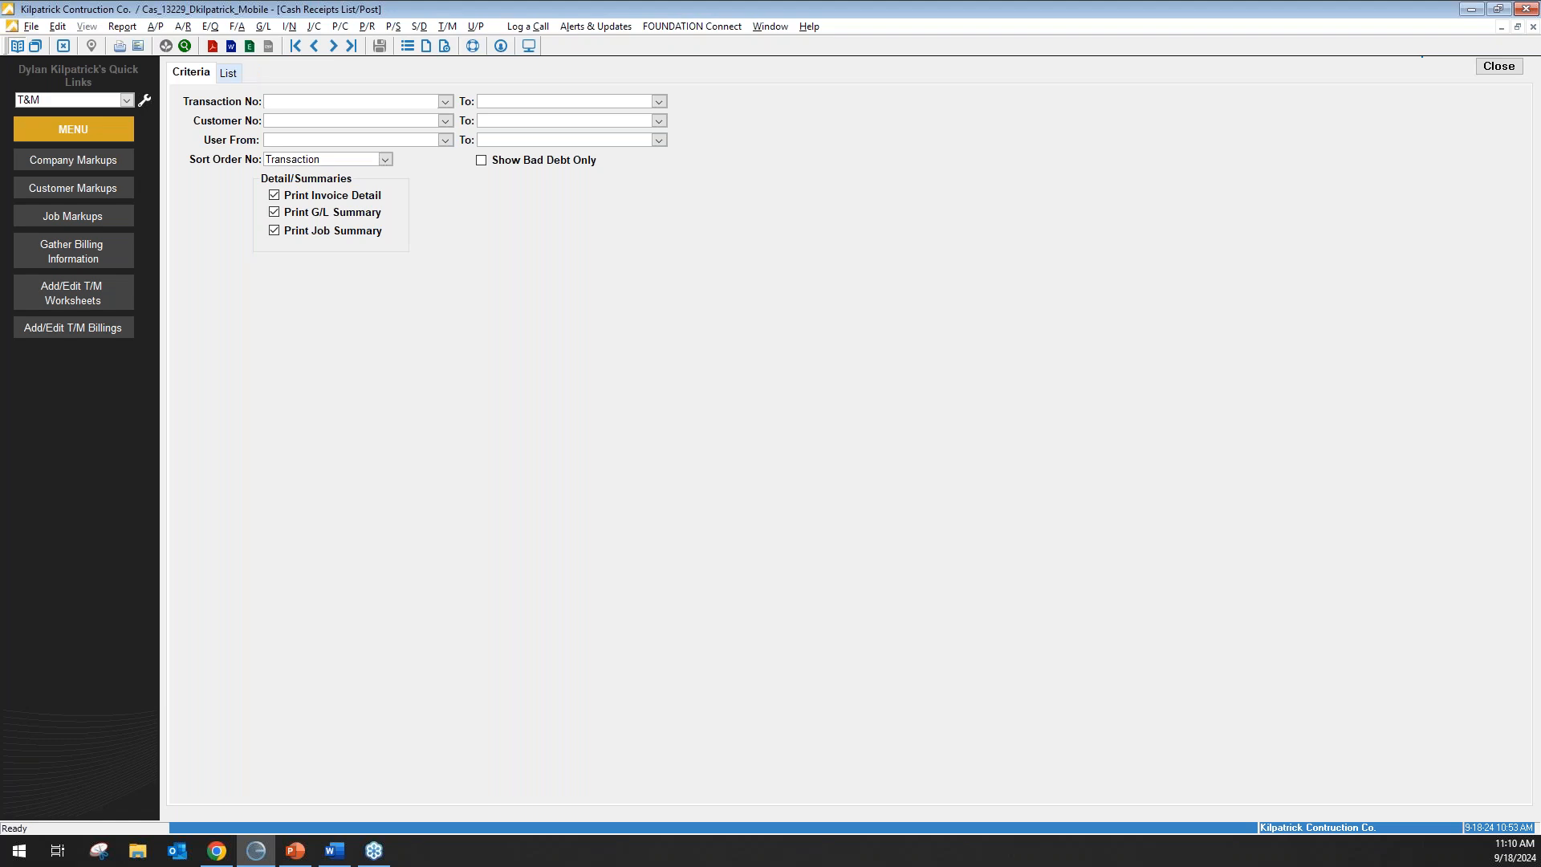
left_click(382, 46)
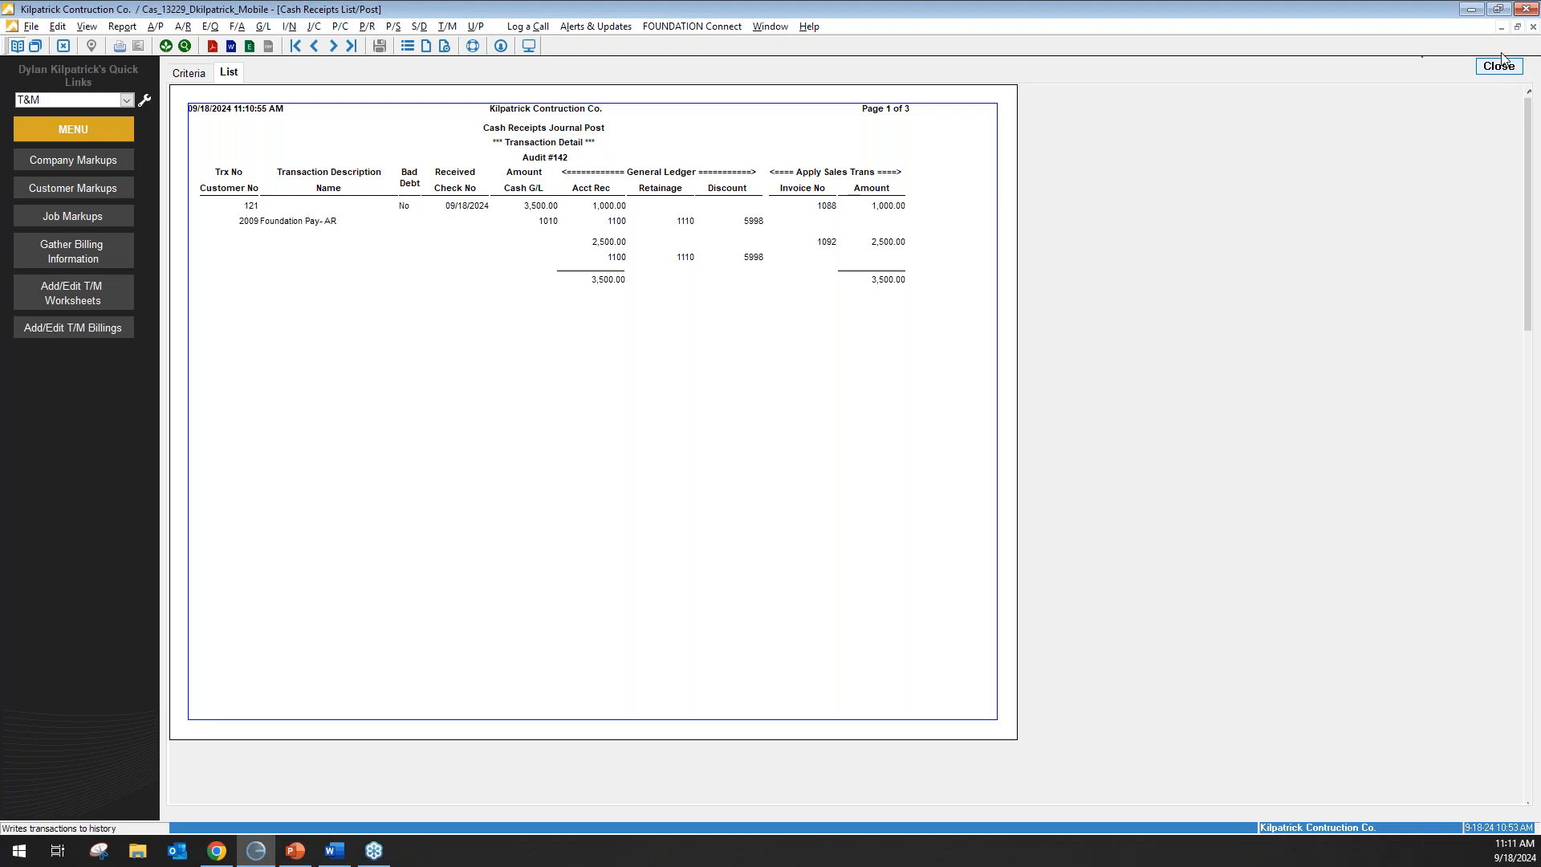
left_click(1503, 67)
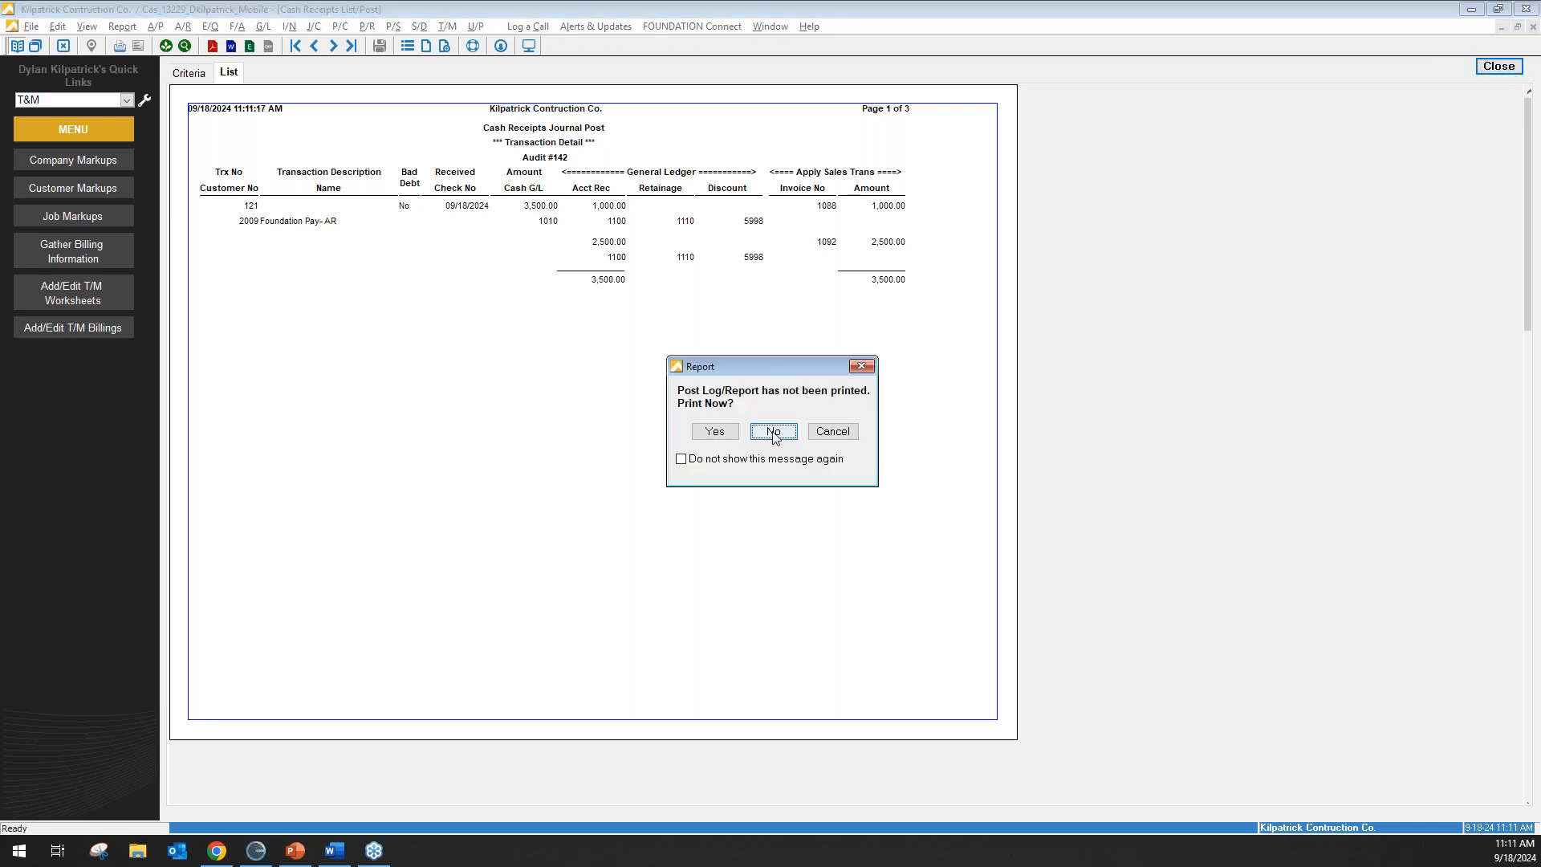
left_click(774, 434)
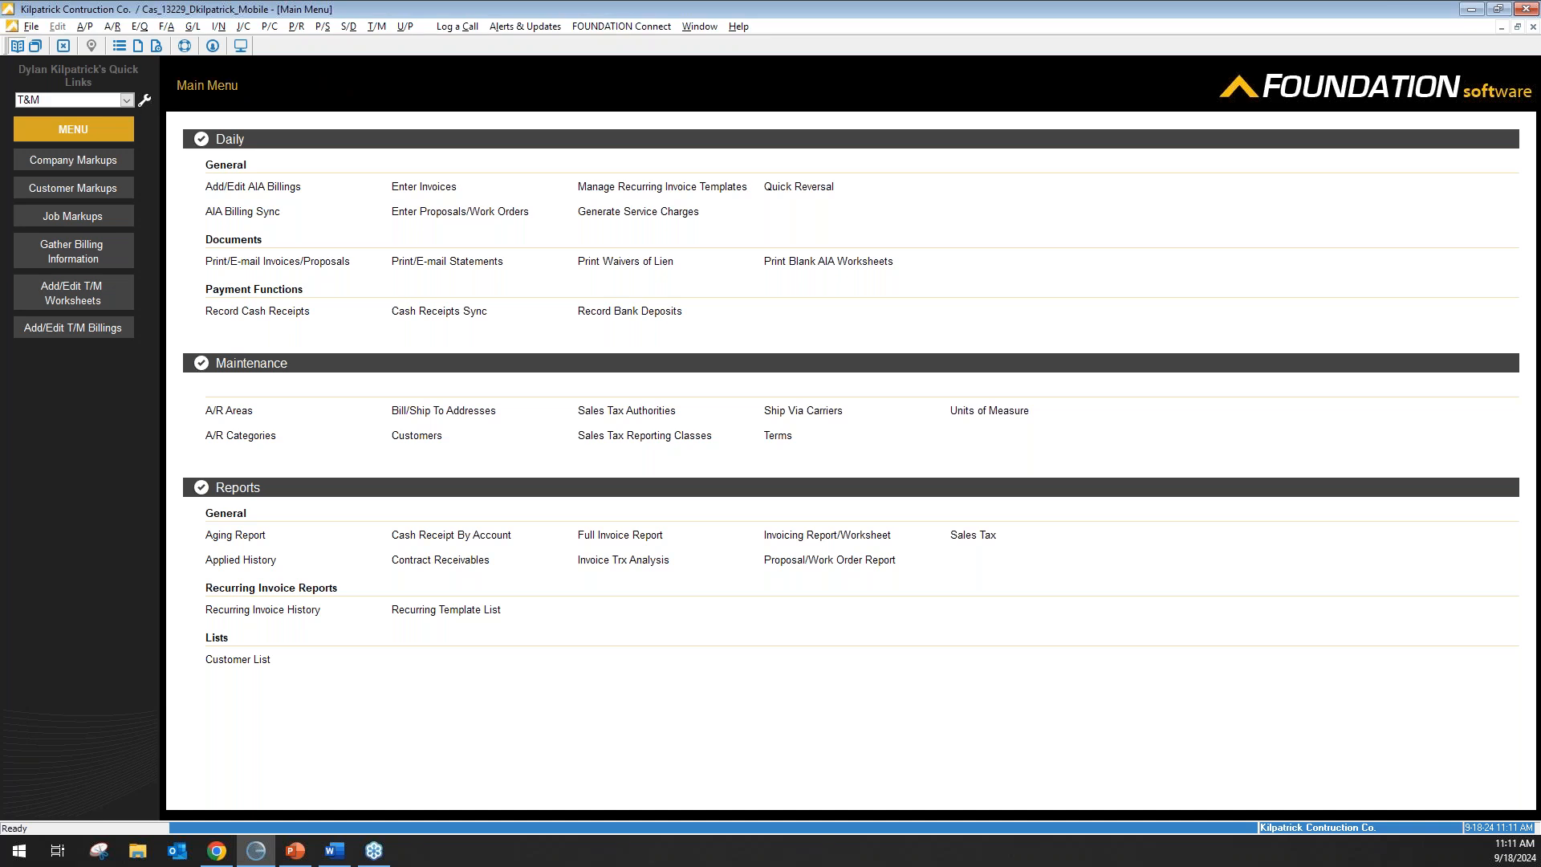
Return to the Foundation main menu and advance the PowerPoint show to the 'Hello! Meet the presenter' slide.
left_click(207, 85)
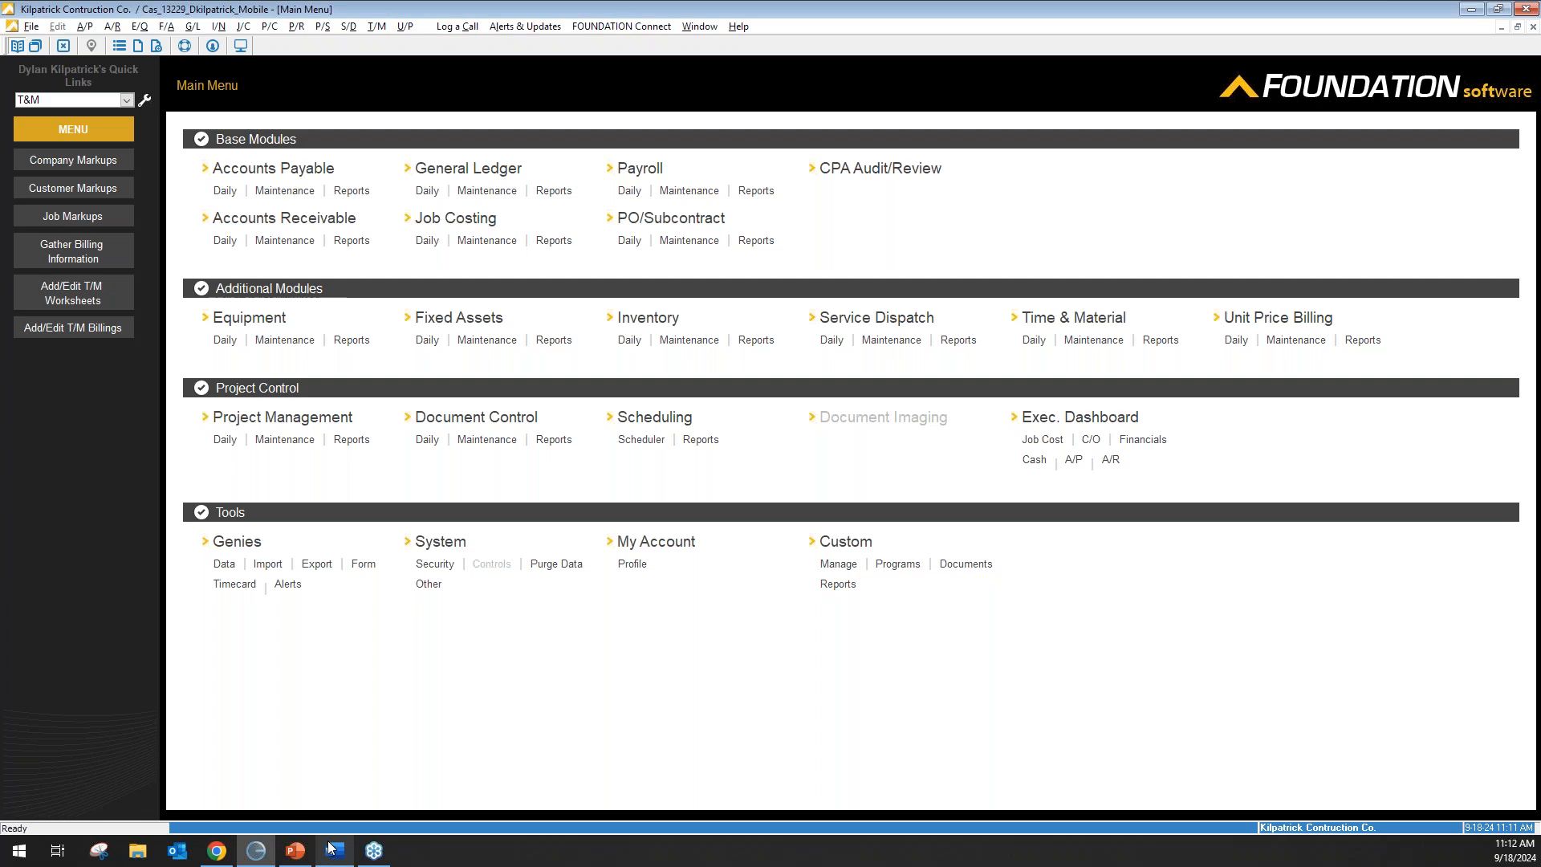
left_click(296, 851)
left_click(763, 479)
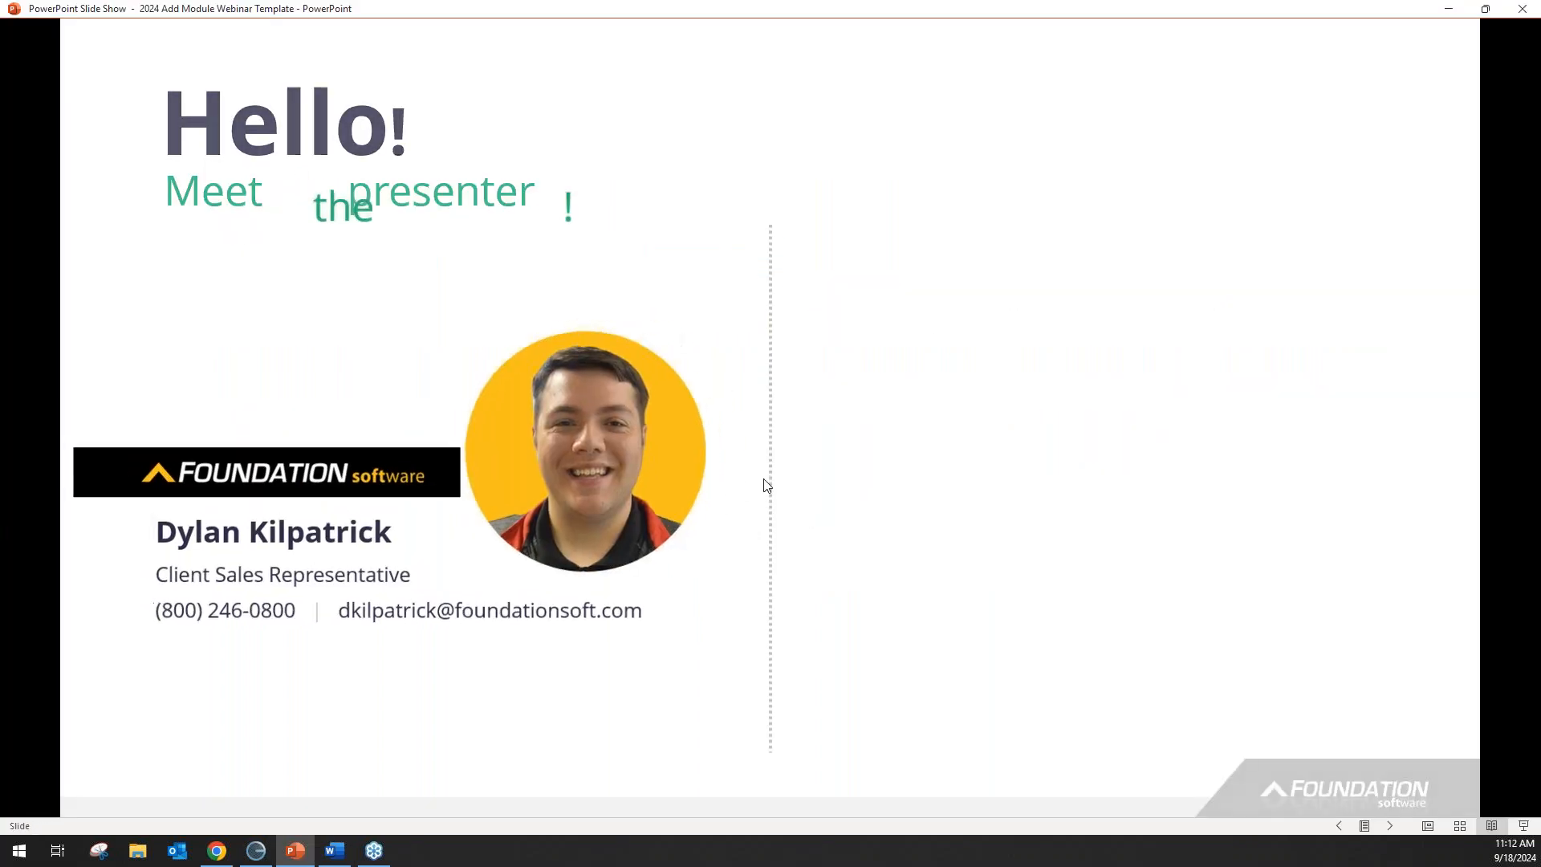